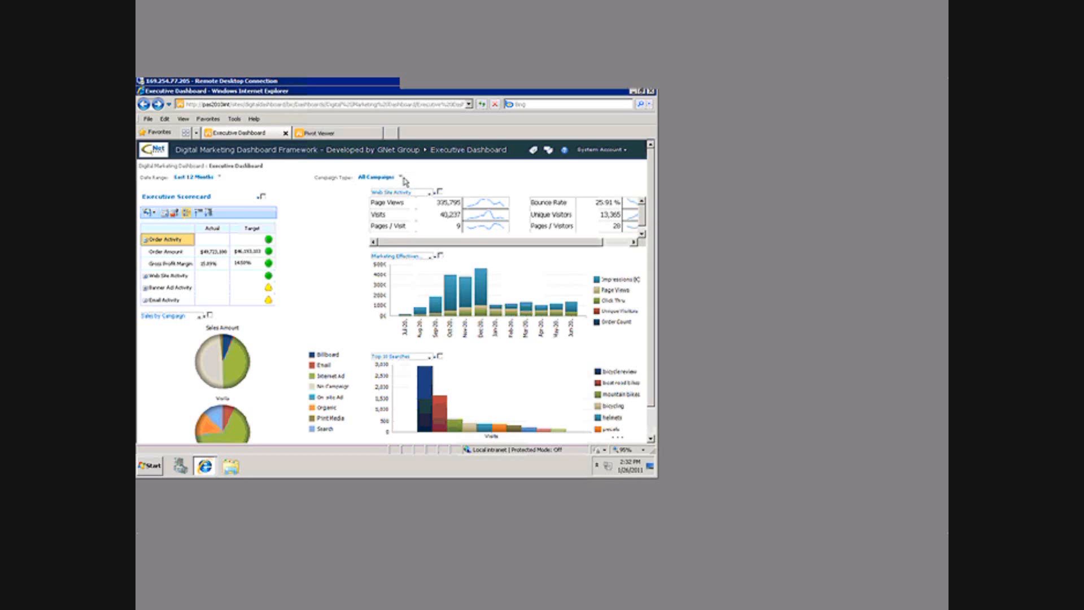
Step: Review the available Campaign Type choices, including the Organic group, and the Date Range choices without changing either filter
{"action": "left_click", "coordinate": [373, 177]}
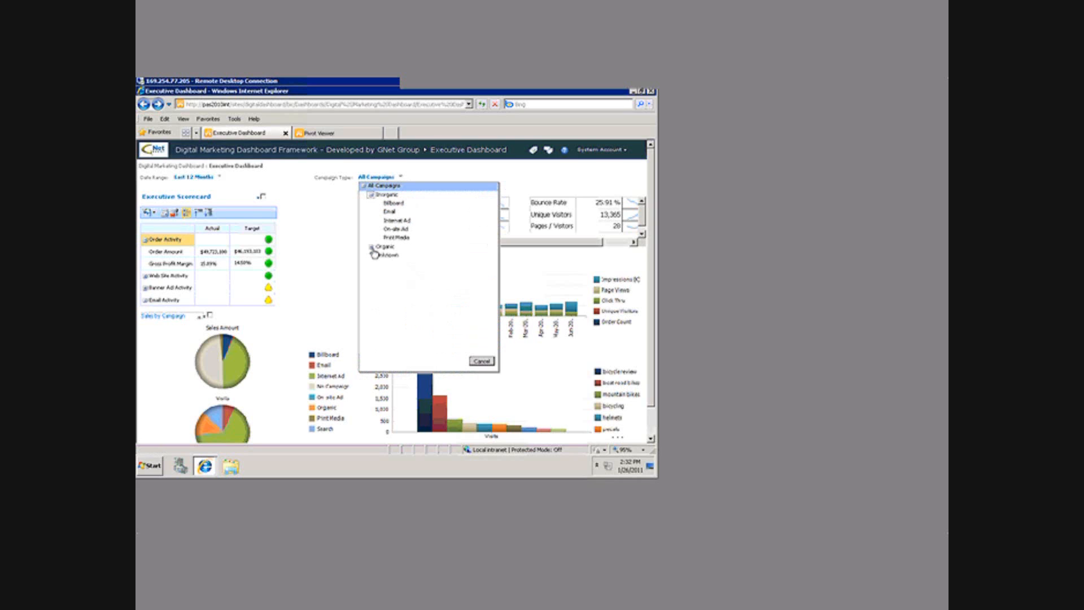
{"action": "left_click", "coordinate": [371, 247]}
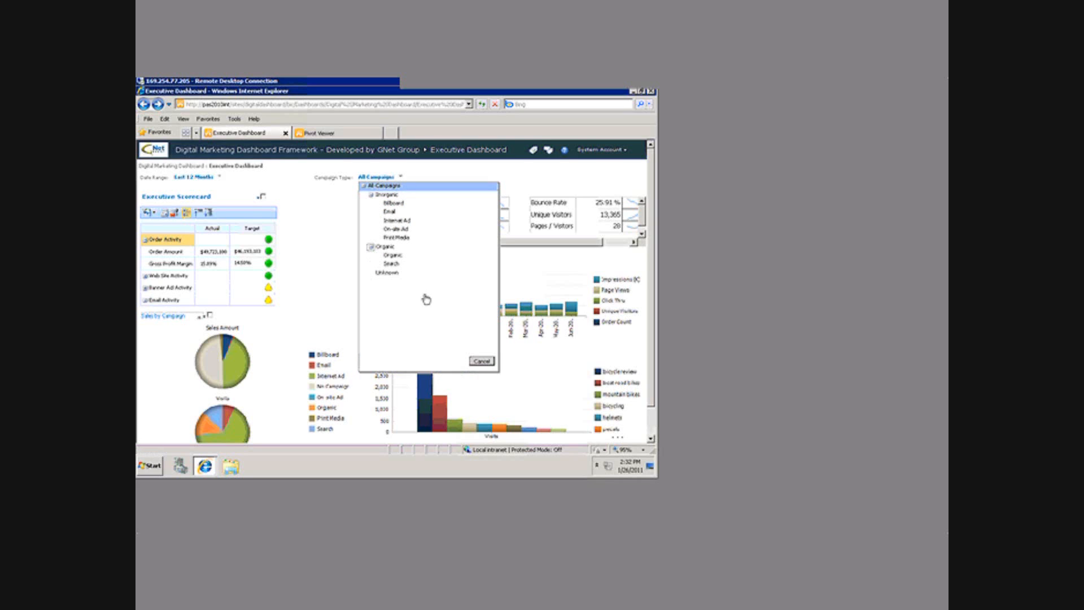
{"action": "left_click", "coordinate": [481, 361]}
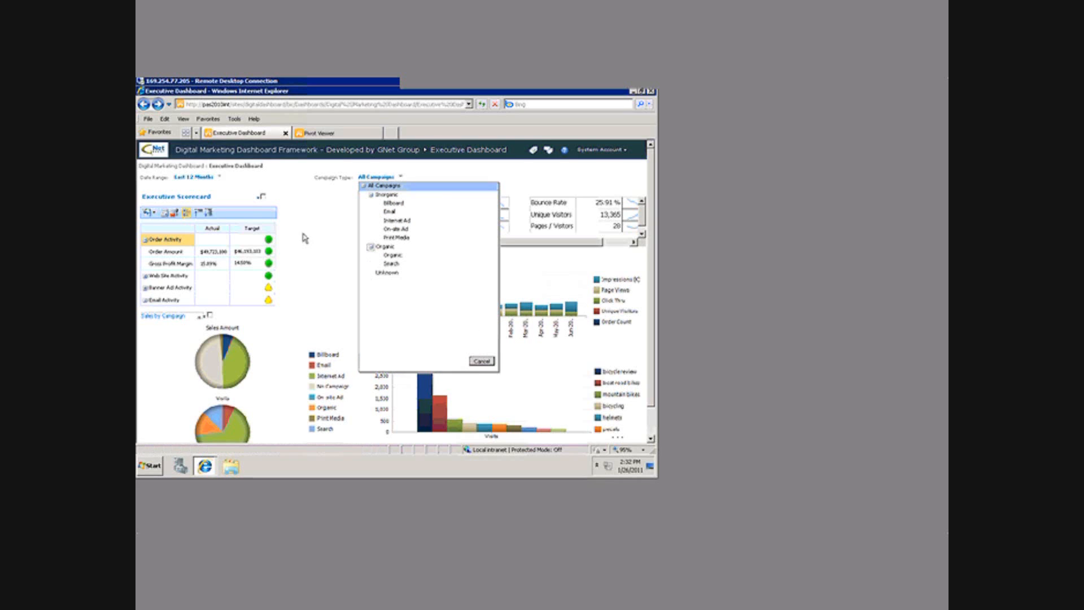
{"action": "left_click", "coordinate": [222, 180]}
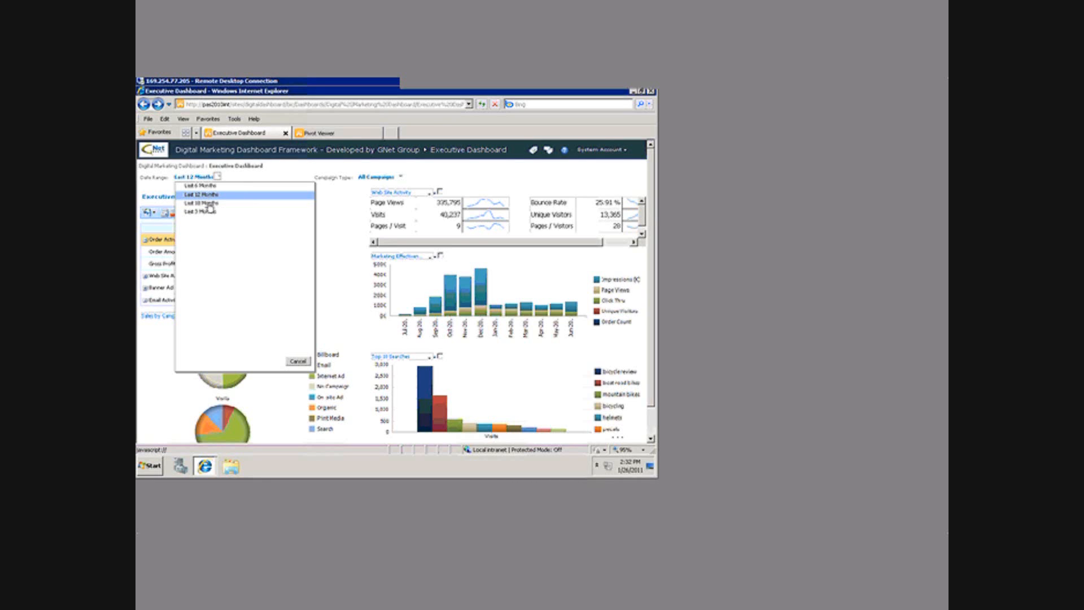
{"action": "left_click", "coordinate": [249, 177]}
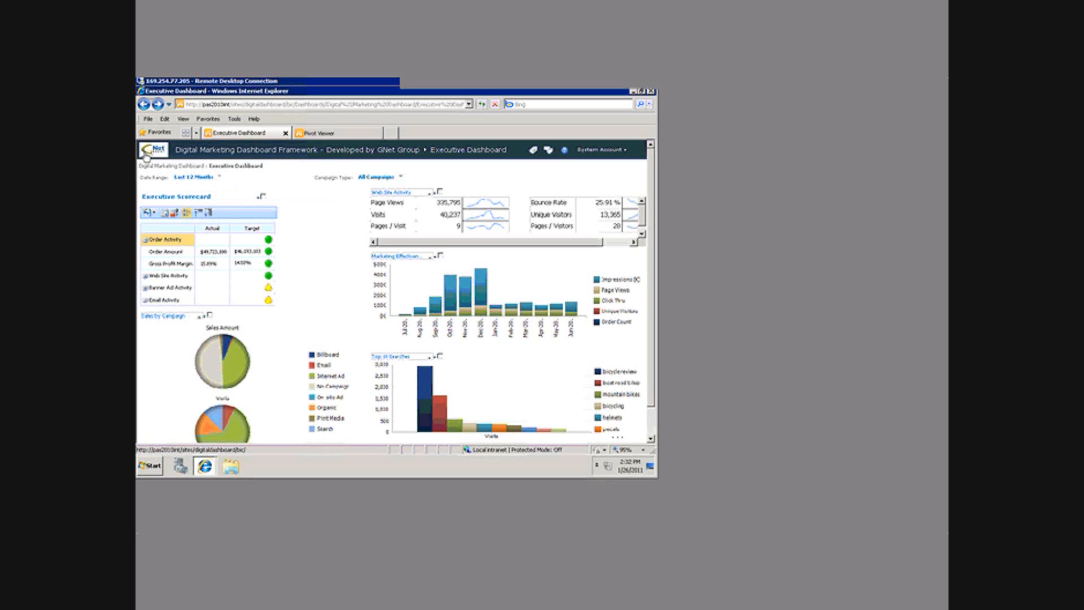
Step: Look over the Executive Dashboard and open the Marketing Effectiveness chart in a new window
{"action": "scroll", "coordinate": [365, 316], "scroll_direction": "down", "scroll_amount": 1}
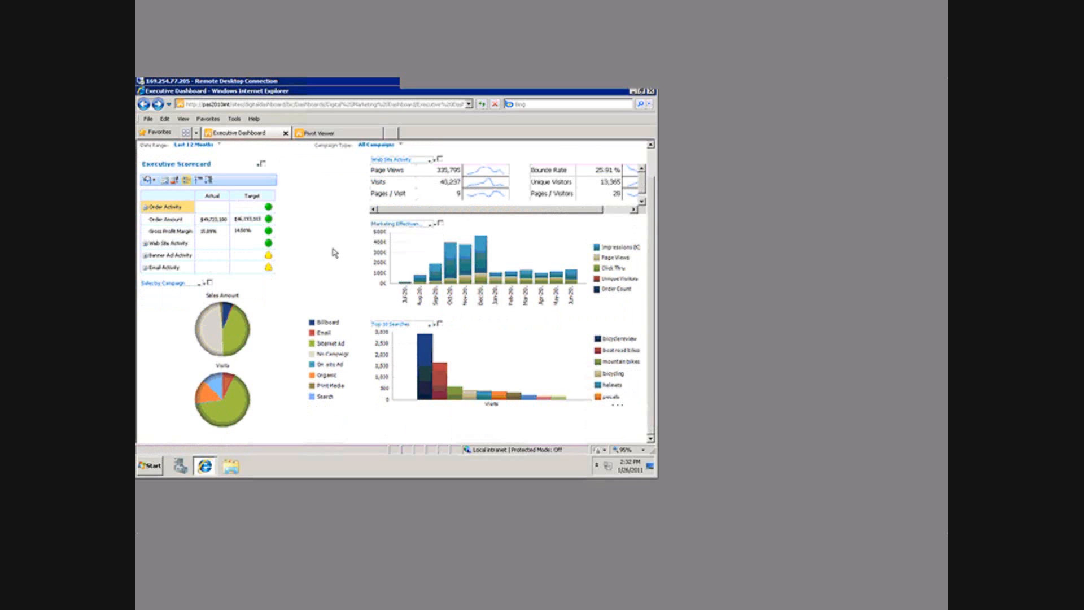
{"action": "scroll", "coordinate": [335, 252], "scroll_direction": "up", "scroll_amount": 1}
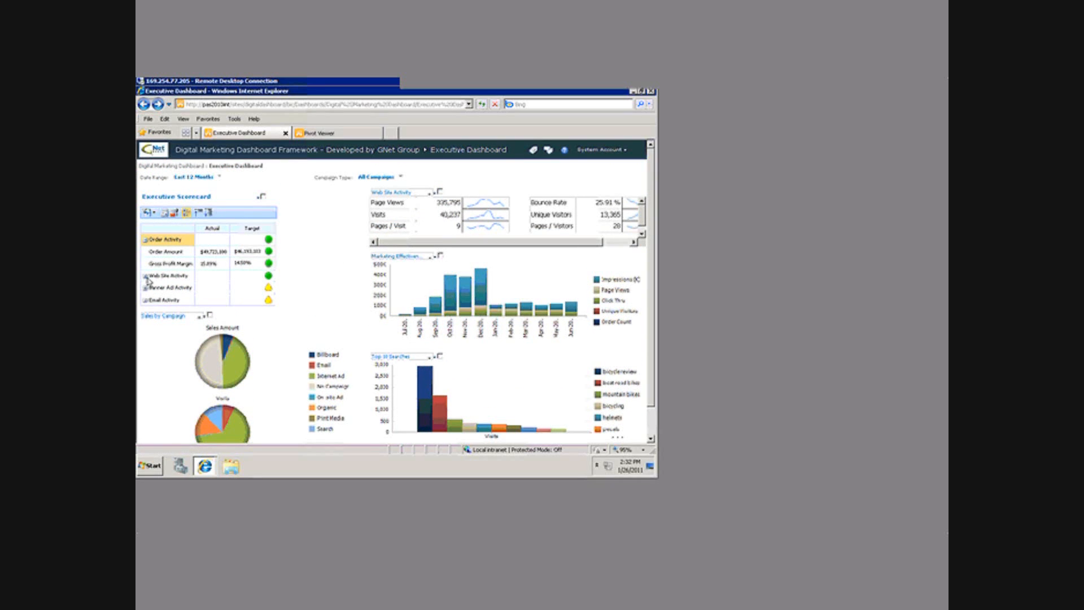
{"action": "left_click", "coordinate": [436, 258]}
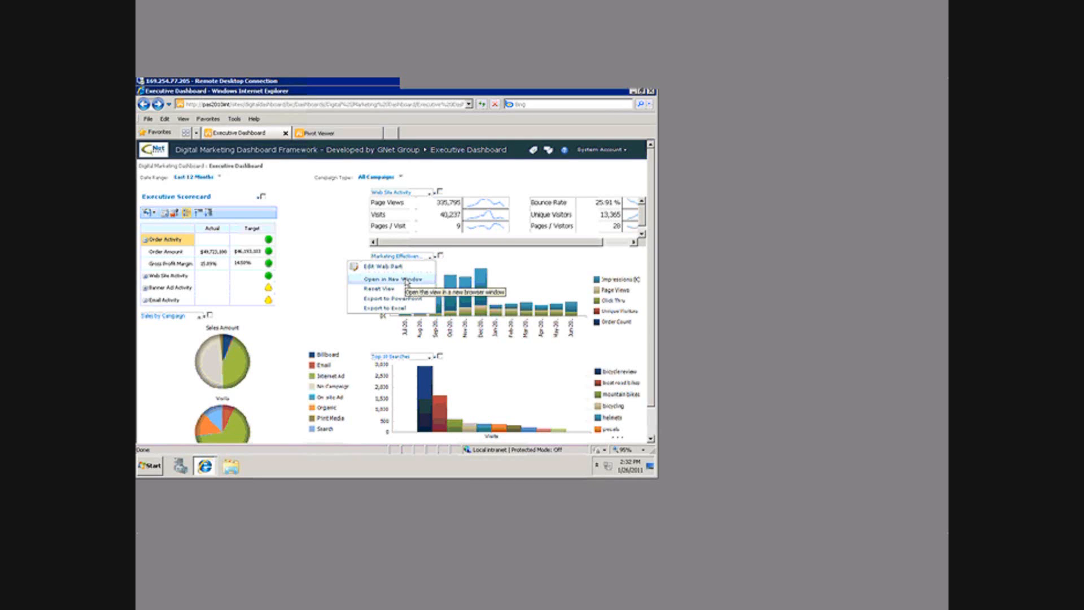
{"action": "left_click", "coordinate": [407, 280]}
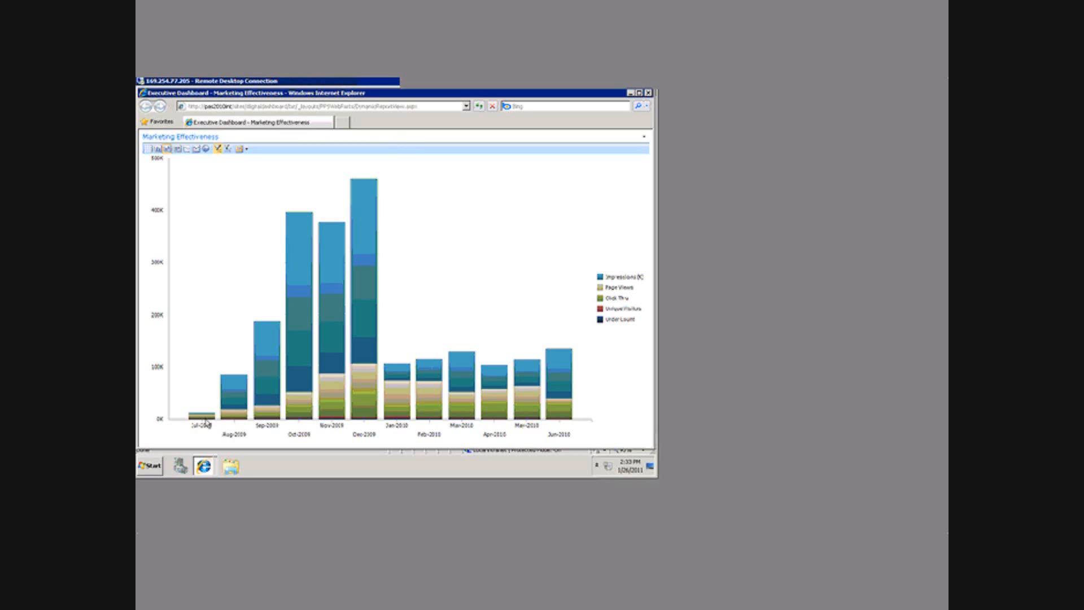
Step: Add the Total Cost - Atlas measure to the Marketing Effectiveness chart
{"action": "mouse_move", "coordinate": [206, 423]}
{"action": "right_click", "coordinate": [482, 214]}
{"action": "left_click", "coordinate": [497, 220]}
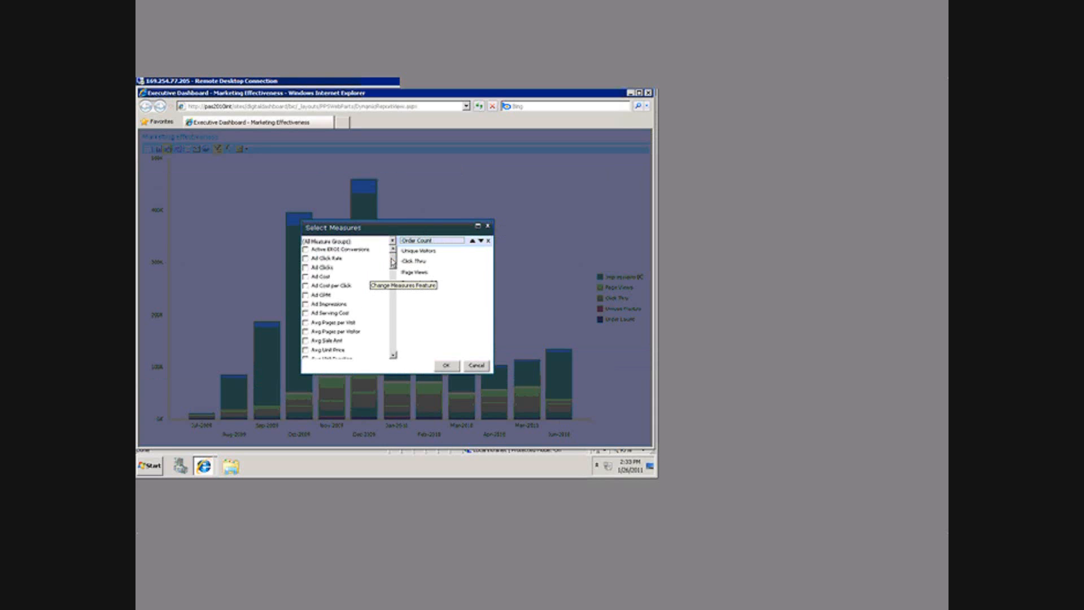
{"action": "left_click_drag", "start_coordinate": [393, 261], "coordinate": [390, 349]}
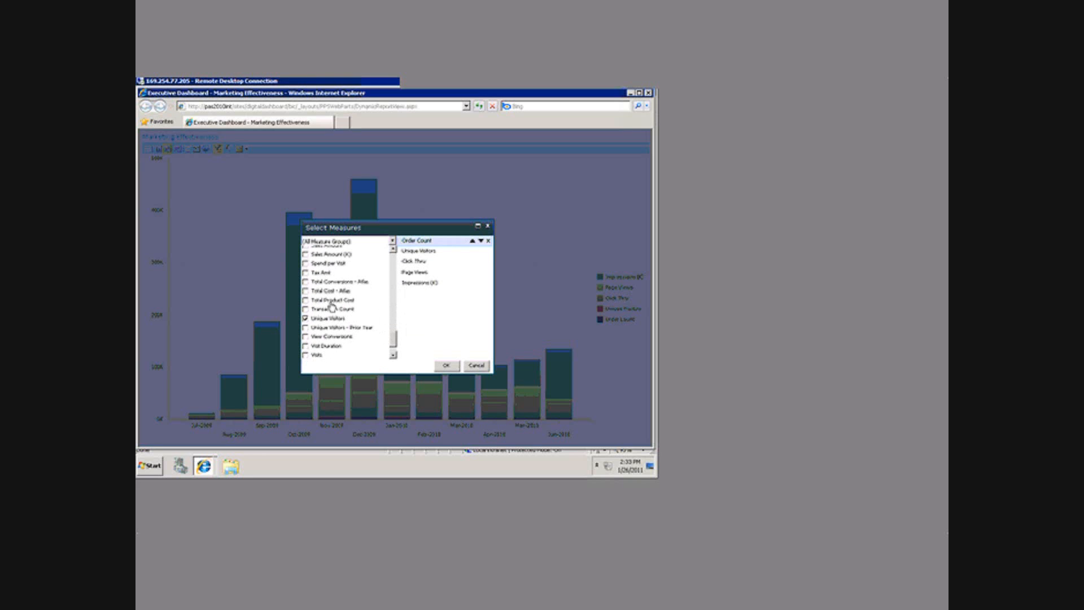
{"action": "left_click", "coordinate": [306, 291]}
{"action": "left_click", "coordinate": [451, 366]}
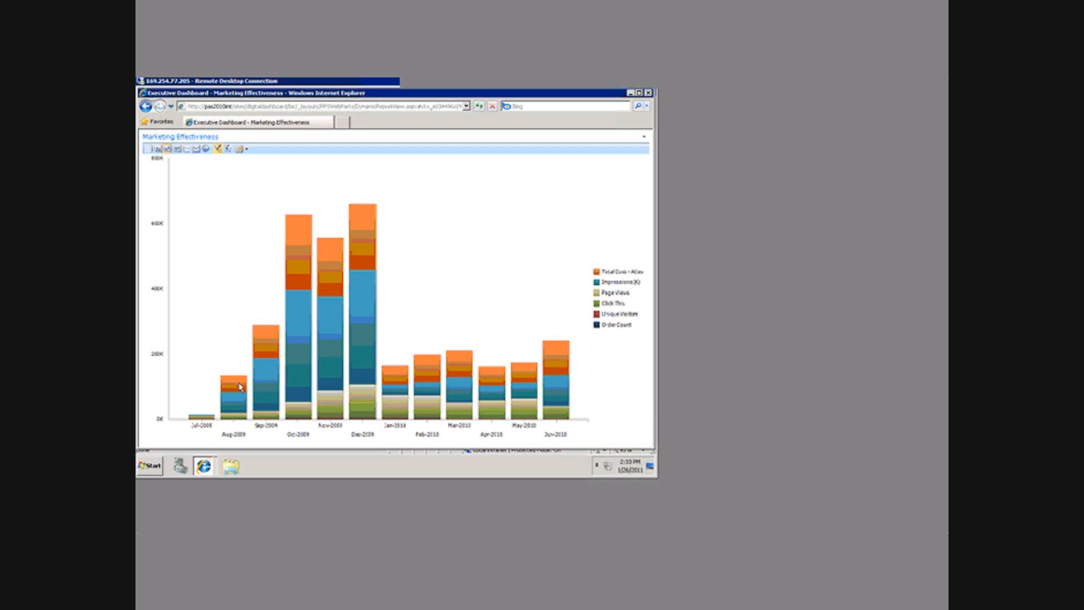
Step: Examine the actions available for a chart segment and the details of the October and December 2009 bars
{"action": "right_click", "coordinate": [300, 247]}
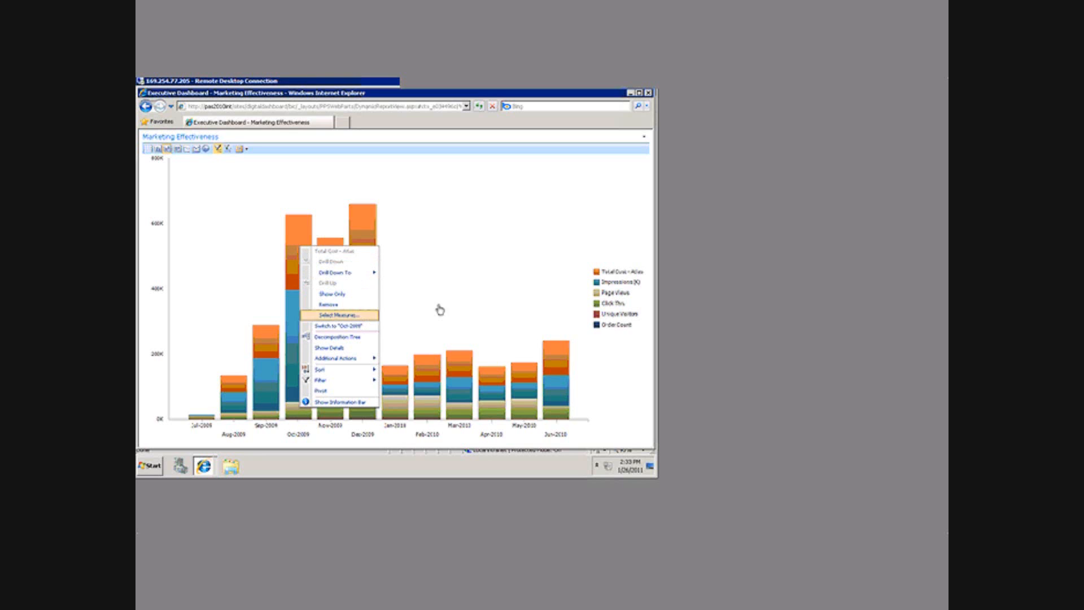
{"action": "left_click", "coordinate": [388, 330]}
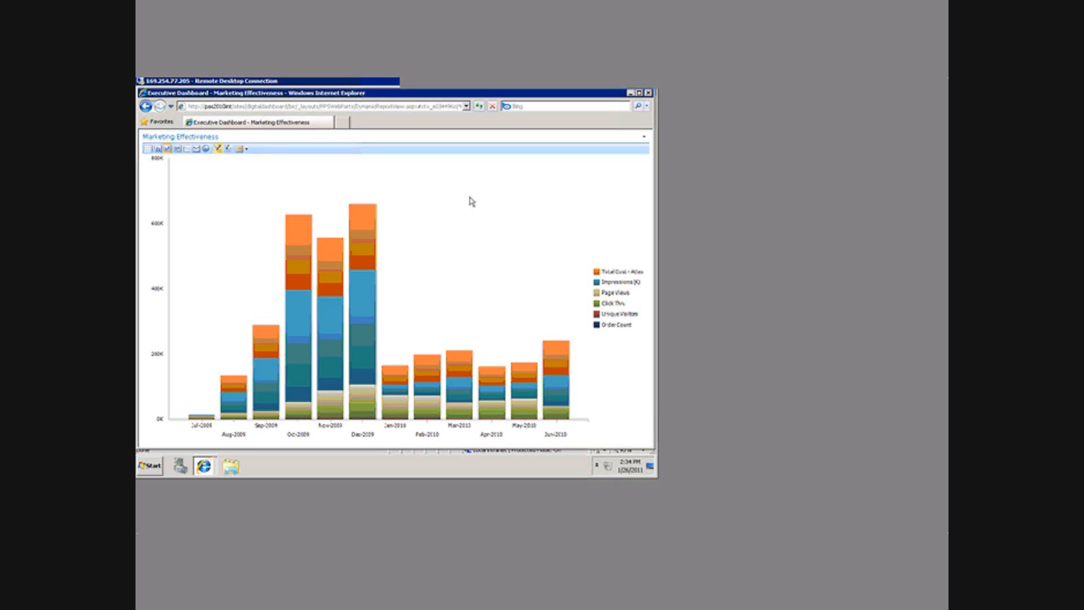
{"action": "right_click", "coordinate": [473, 208]}
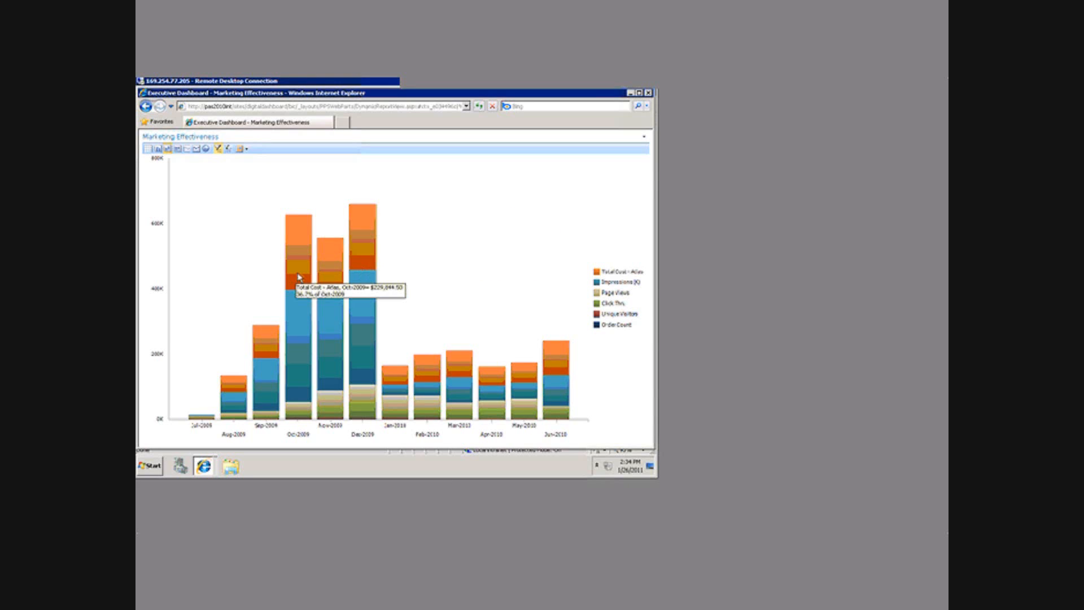
{"action": "mouse_move", "coordinate": [366, 257]}
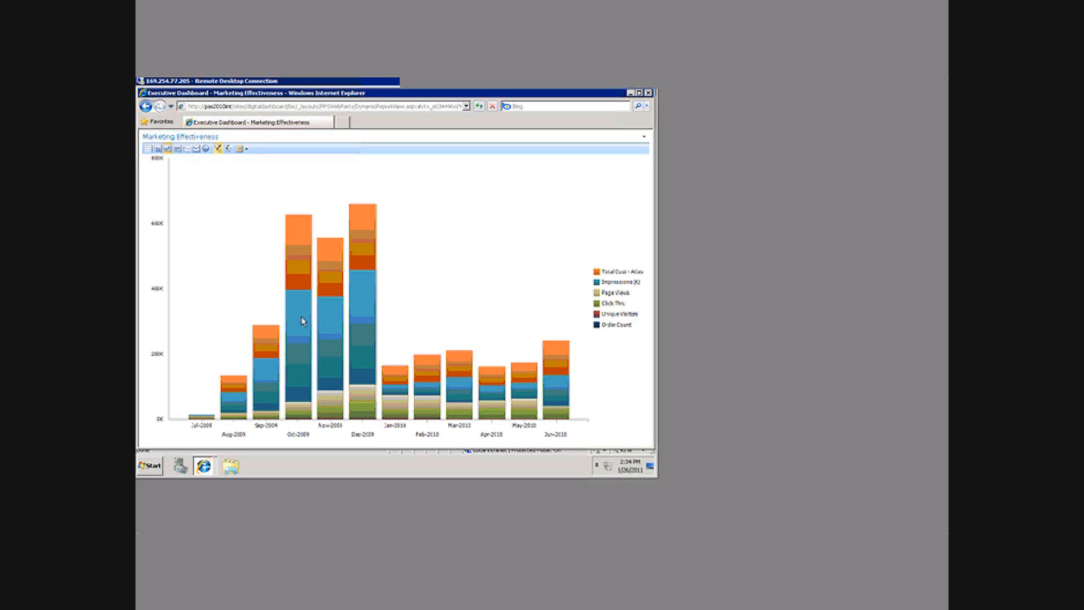
{"action": "mouse_move", "coordinate": [303, 321]}
Step: Remove the Total Cost - Atlas measure from the Marketing Effectiveness chart
{"action": "right_click", "coordinate": [445, 255]}
{"action": "left_click", "coordinate": [484, 261]}
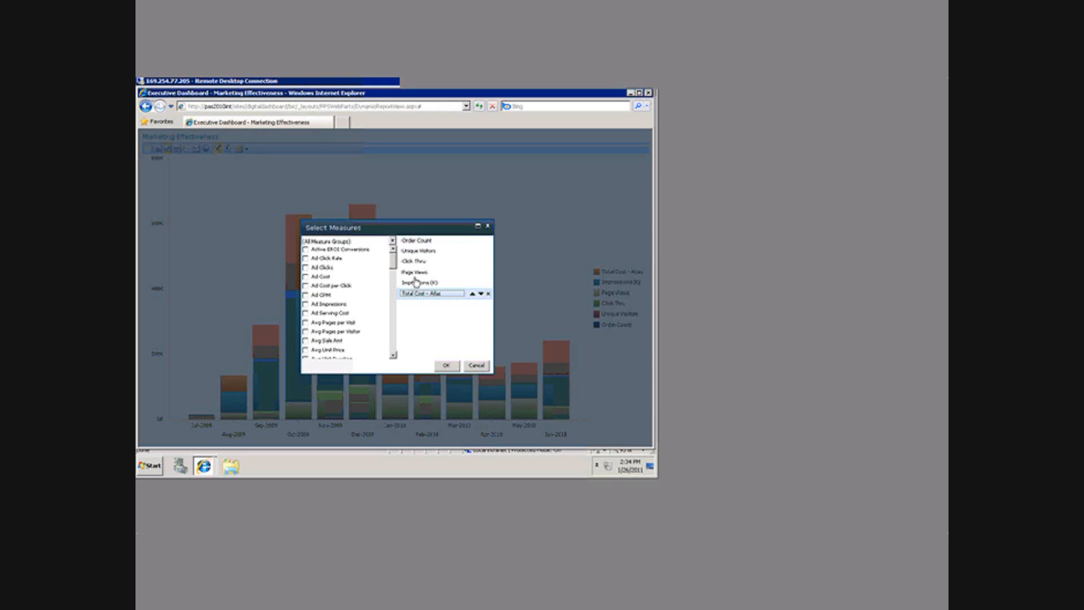
{"action": "left_click", "coordinate": [488, 294]}
{"action": "left_click", "coordinate": [455, 366]}
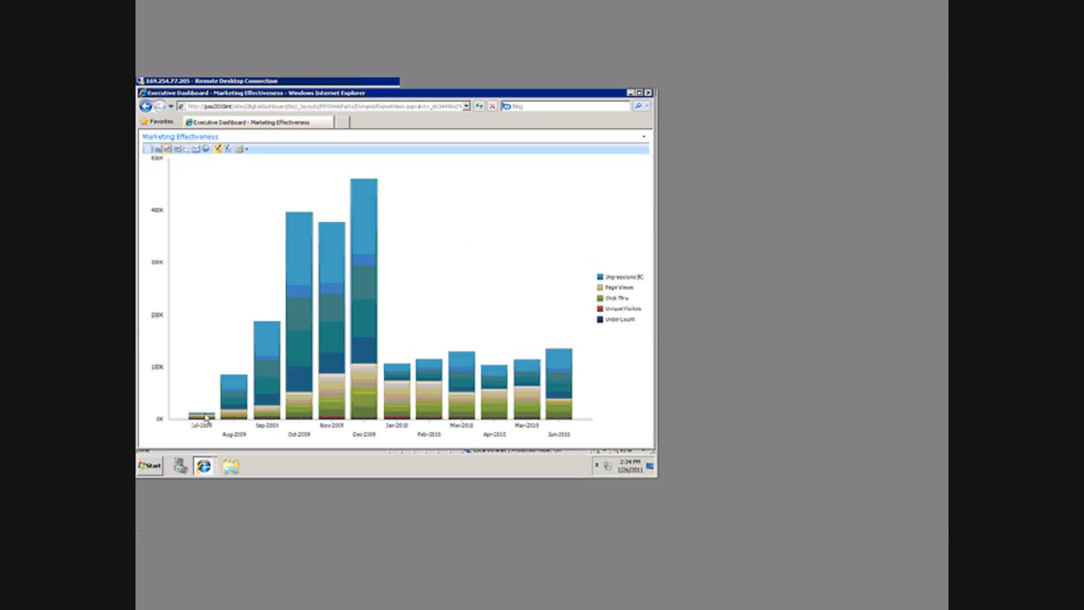
Step: Add the Bounce Rate measure to the Marketing Effectiveness chart
{"action": "mouse_move", "coordinate": [206, 417]}
{"action": "mouse_move", "coordinate": [242, 397]}
{"action": "mouse_move", "coordinate": [468, 392]}
{"action": "right_click", "coordinate": [459, 231]}
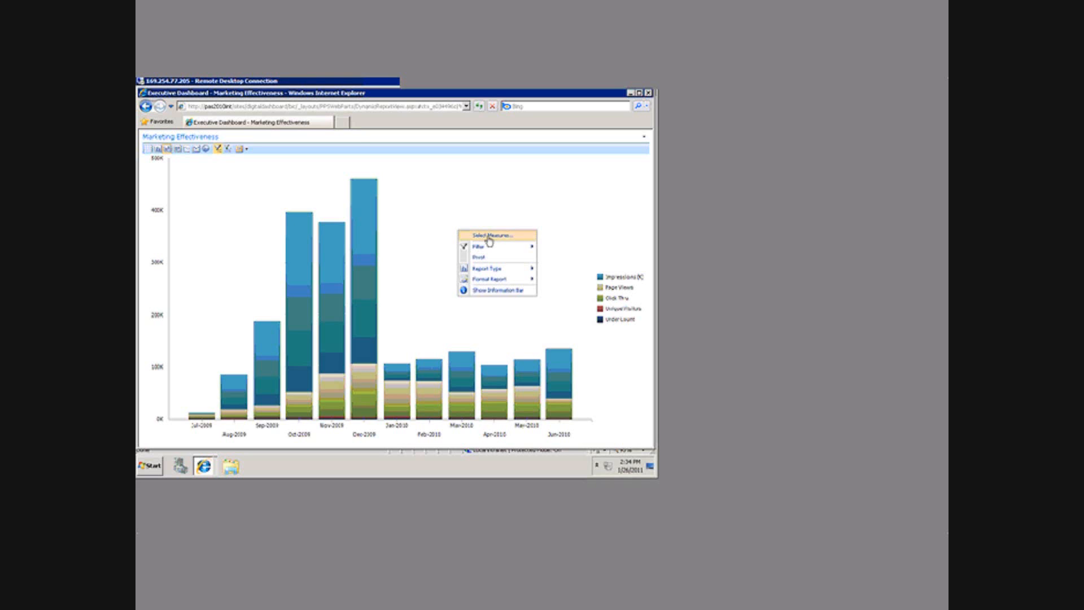
{"action": "left_click", "coordinate": [489, 239]}
{"action": "scroll", "coordinate": [394, 270], "scroll_direction": "down", "scroll_amount": 2}
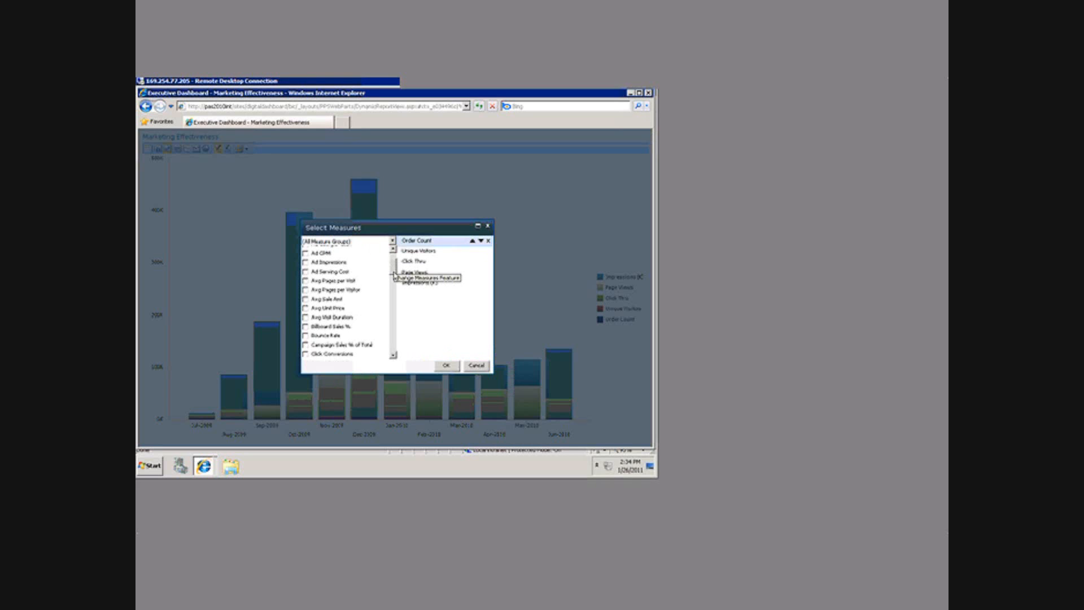
{"action": "scroll", "coordinate": [394, 271], "scroll_direction": "down", "scroll_amount": 2}
{"action": "left_click", "coordinate": [333, 304]}
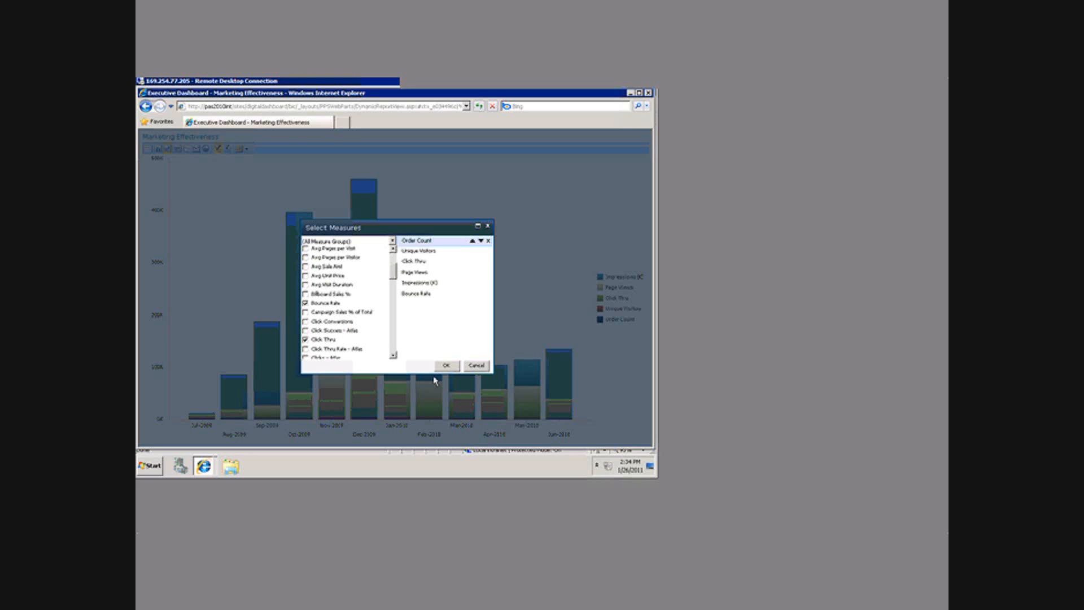
{"action": "left_click", "coordinate": [444, 366]}
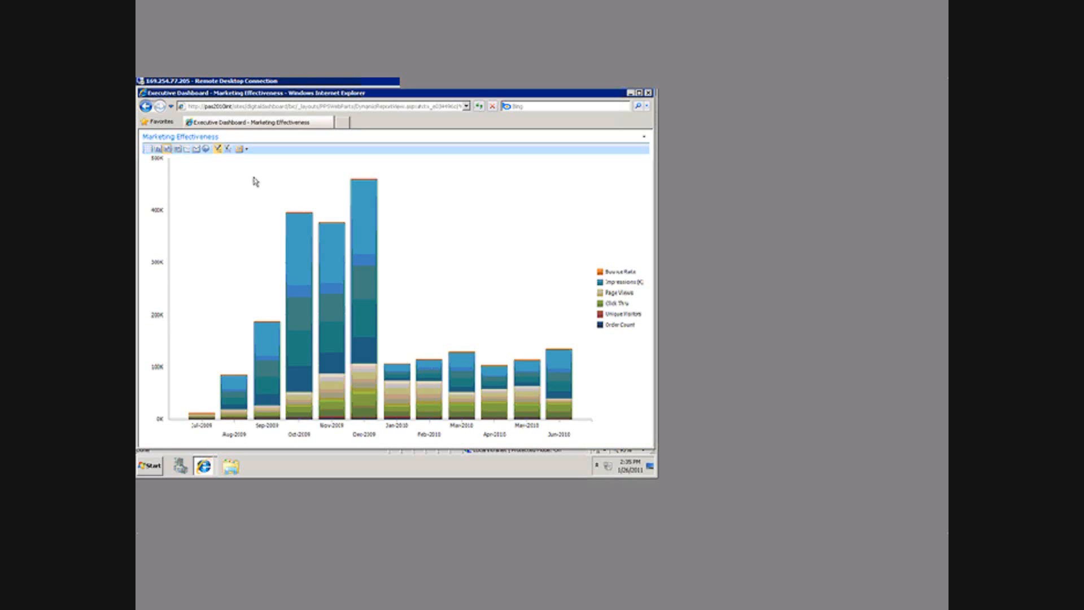
Step: Change the report to the chart type that plots Bounce Rate as a line on a secondary axis and inspect several monthly points
{"action": "left_click", "coordinate": [187, 149]}
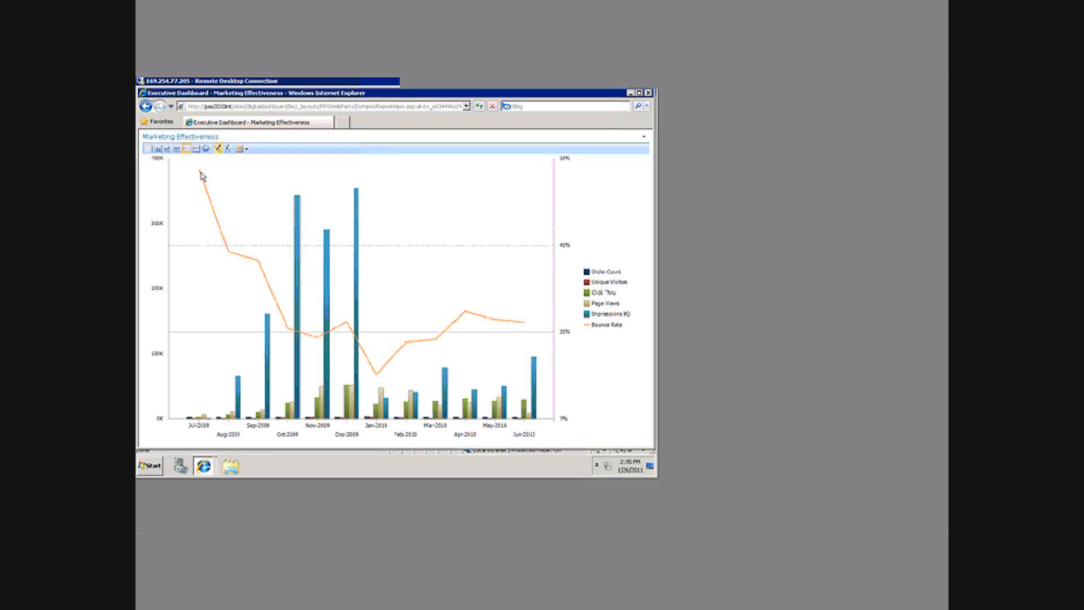
{"action": "mouse_move", "coordinate": [202, 176]}
{"action": "mouse_move", "coordinate": [232, 257]}
{"action": "mouse_move", "coordinate": [377, 377]}
{"action": "mouse_move", "coordinate": [350, 327]}
Step: Display the Marketing Effectiveness report as a grid and drill its date columns up from months to quarters
{"action": "left_click", "coordinate": [150, 150]}
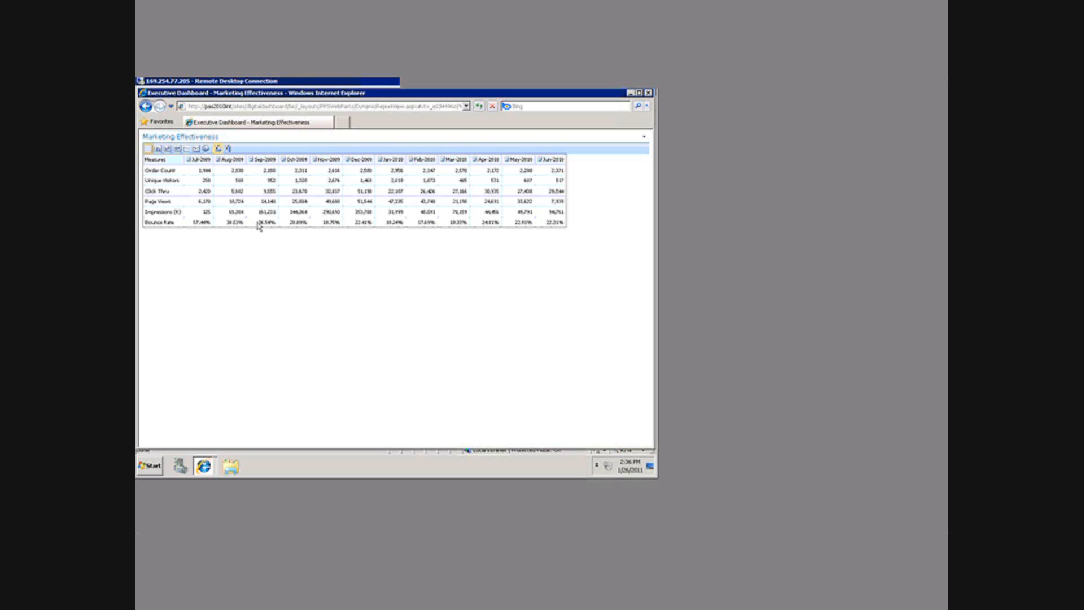
{"action": "right_click", "coordinate": [308, 168]}
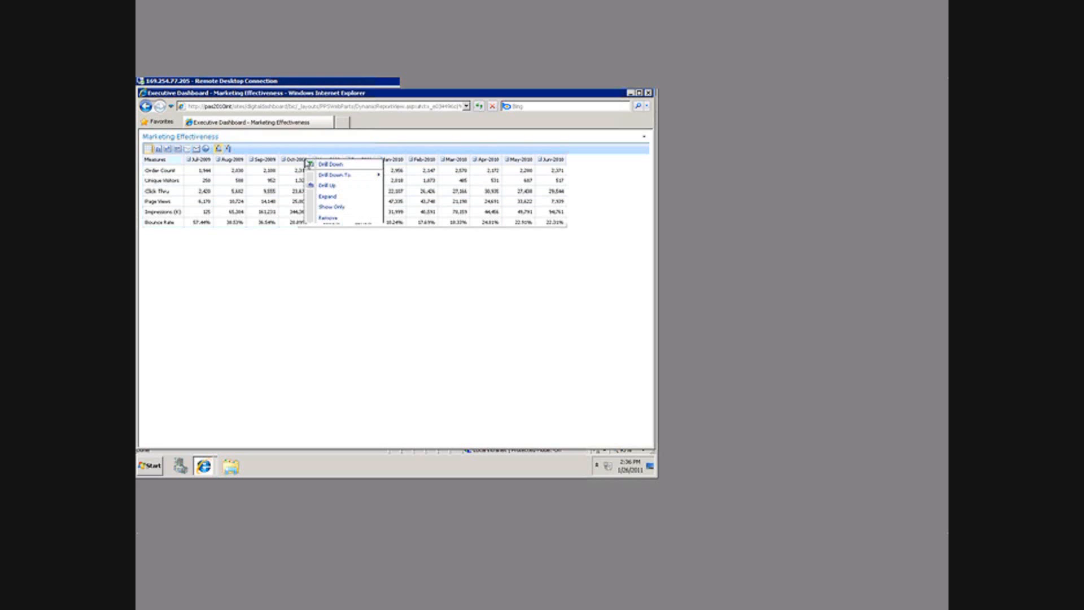
{"action": "left_click", "coordinate": [326, 186]}
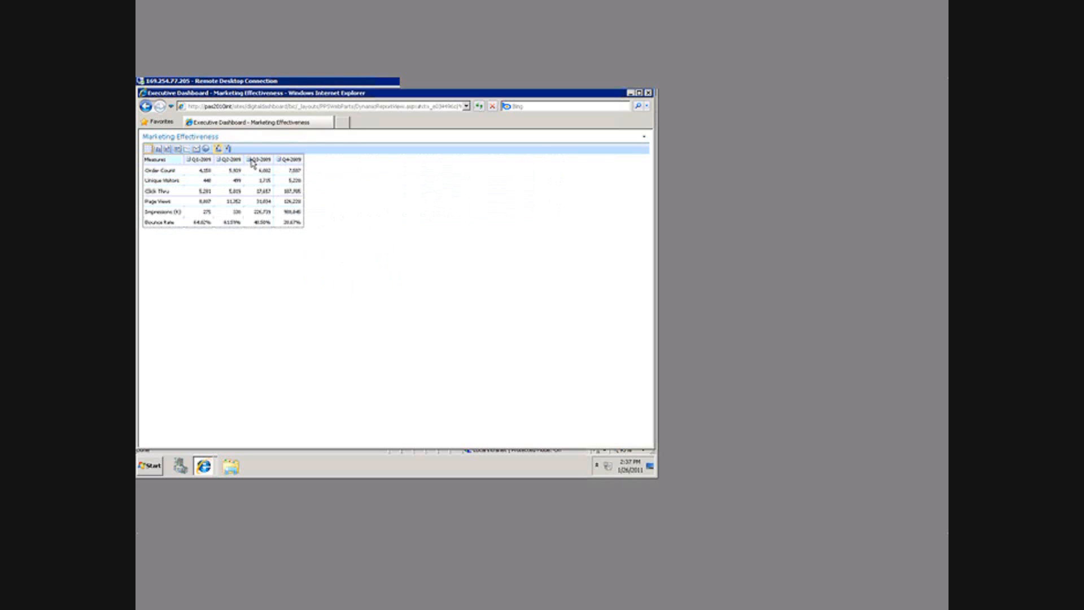
Step: Show only the Q4-2009 column in the grid and expand it into its months
{"action": "right_click", "coordinate": [294, 165]}
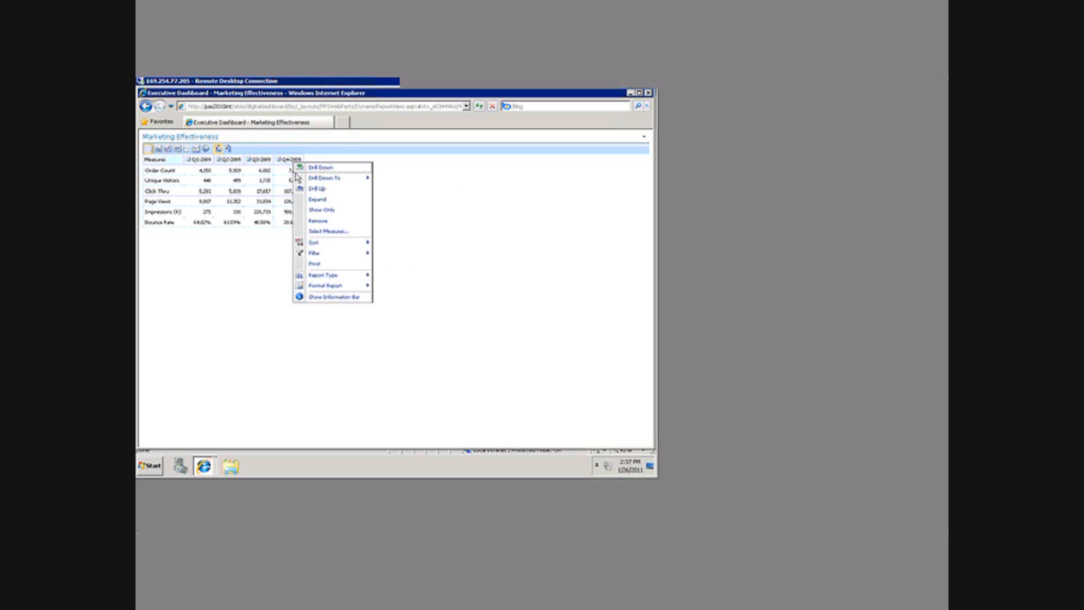
{"action": "left_click", "coordinate": [304, 213]}
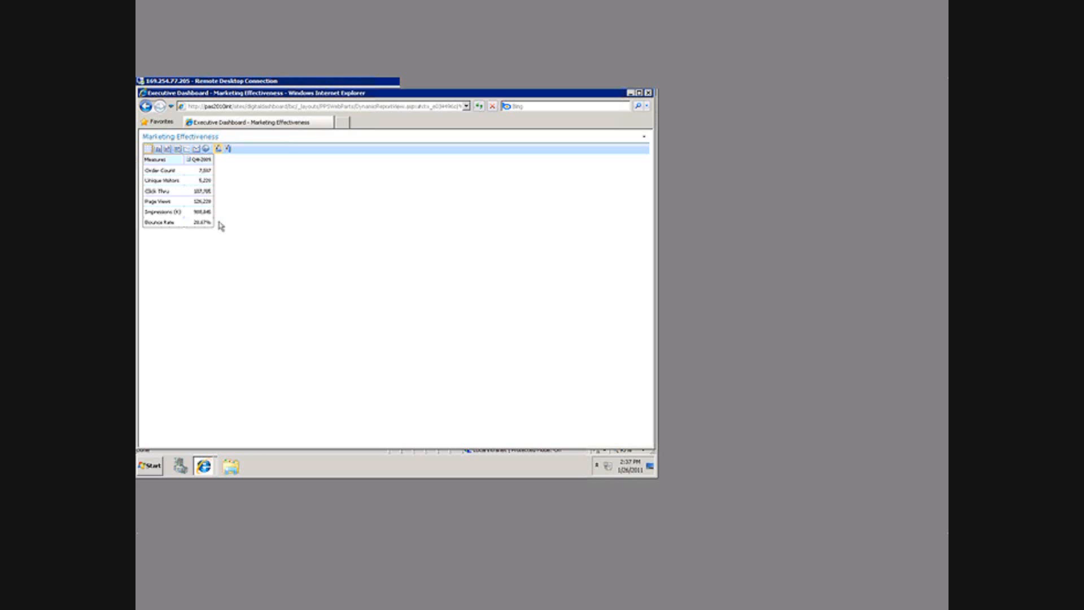
{"action": "left_click", "coordinate": [190, 161]}
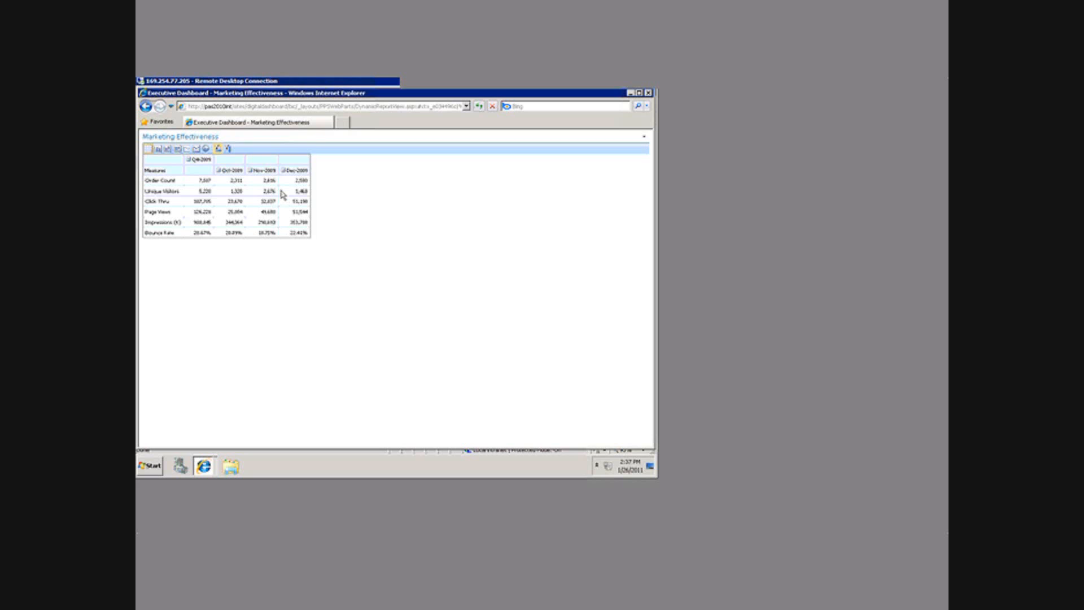
Step: Open the decomposition tree for the Dec-2009 Order Count value
{"action": "left_click", "coordinate": [300, 181]}
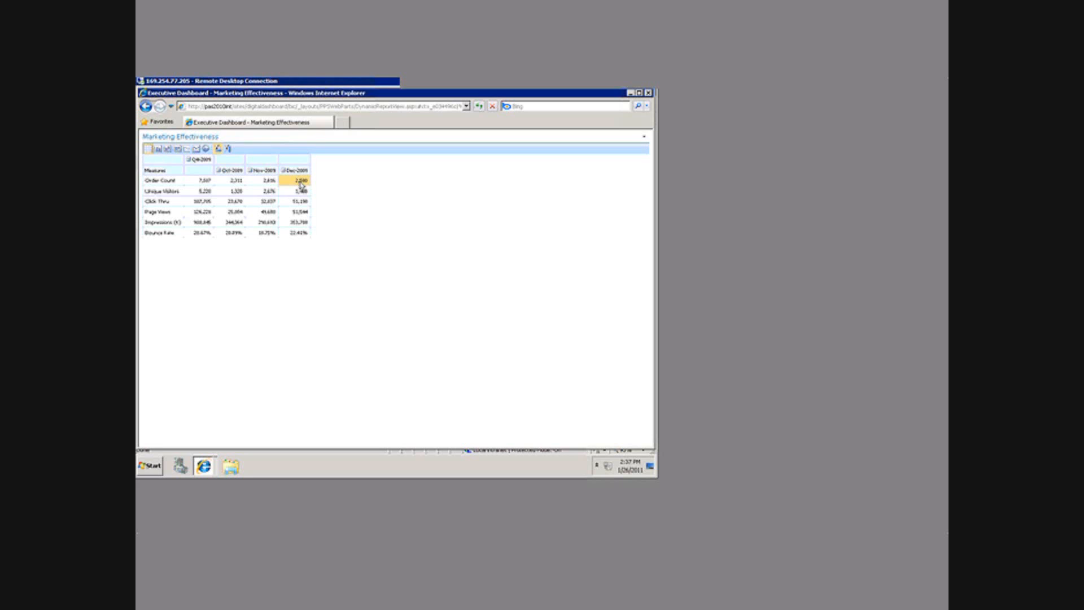
{"action": "right_click", "coordinate": [301, 184]}
{"action": "left_click", "coordinate": [313, 190]}
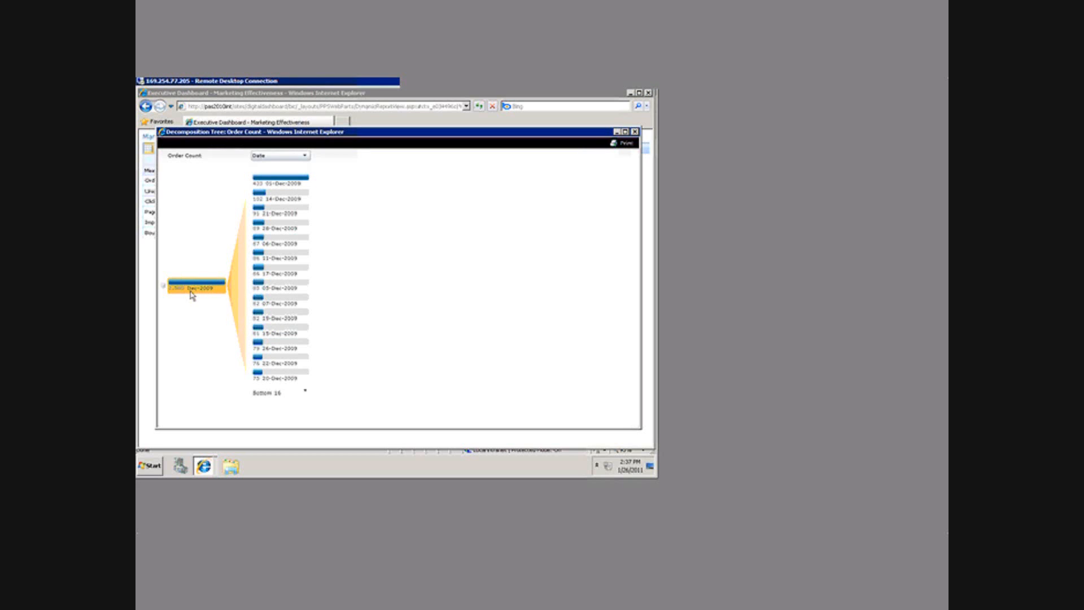
Step: Break down the Dec-2009 node of the decomposition tree by product Category
{"action": "mouse_move", "coordinate": [194, 286]}
{"action": "left_click", "coordinate": [208, 286]}
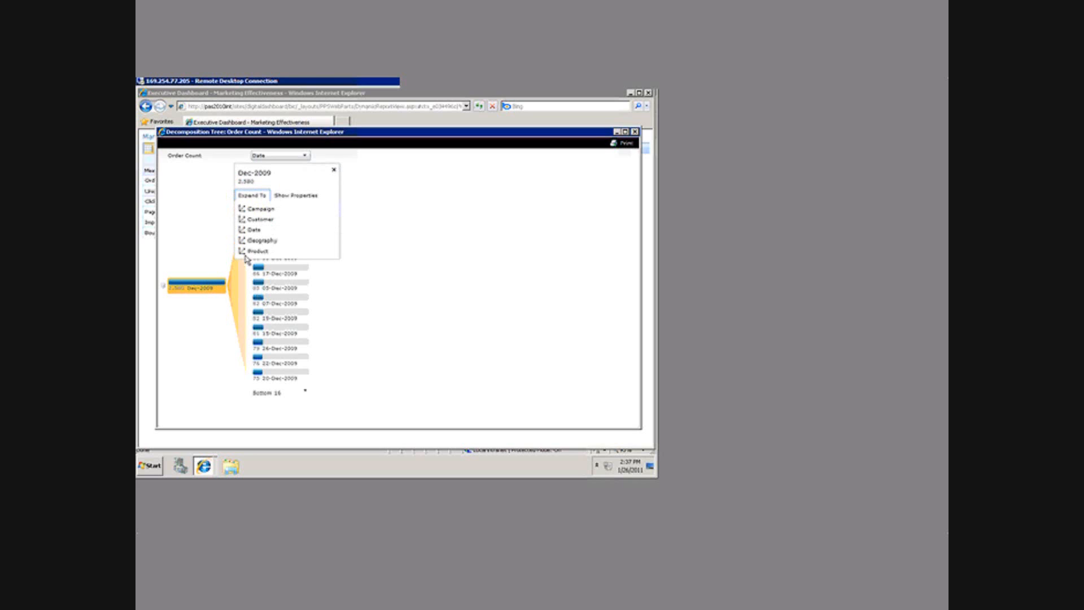
{"action": "left_click", "coordinate": [252, 252]}
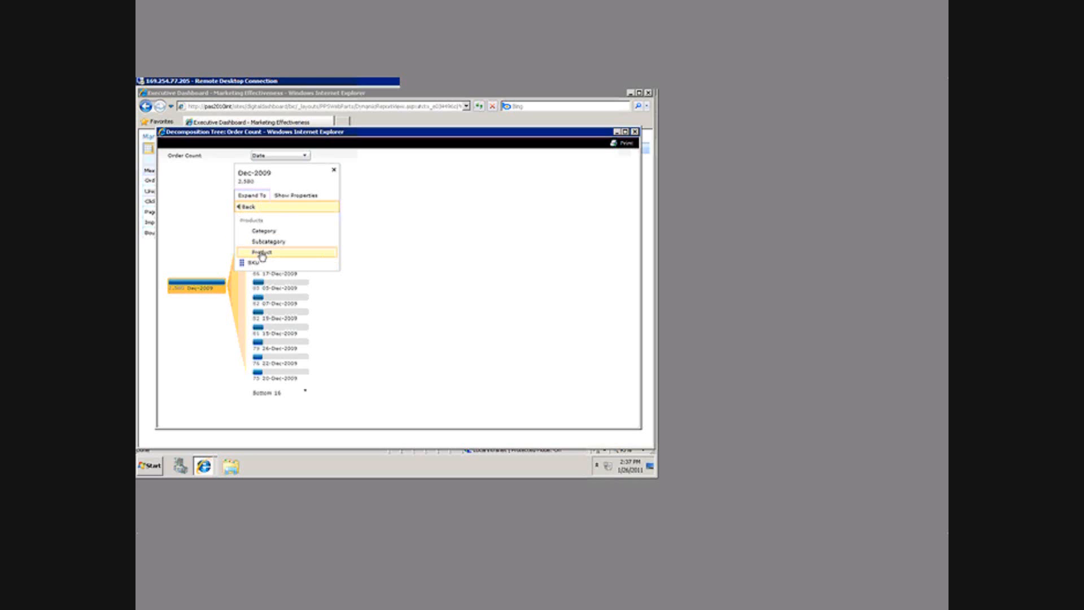
{"action": "left_click", "coordinate": [260, 227]}
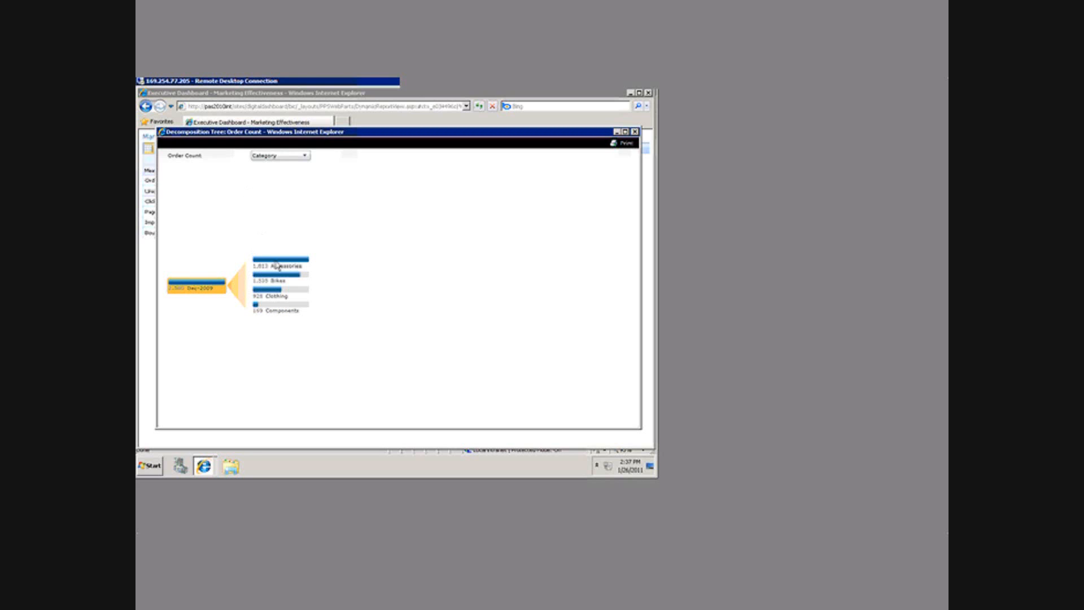
{"action": "mouse_move", "coordinate": [279, 266]}
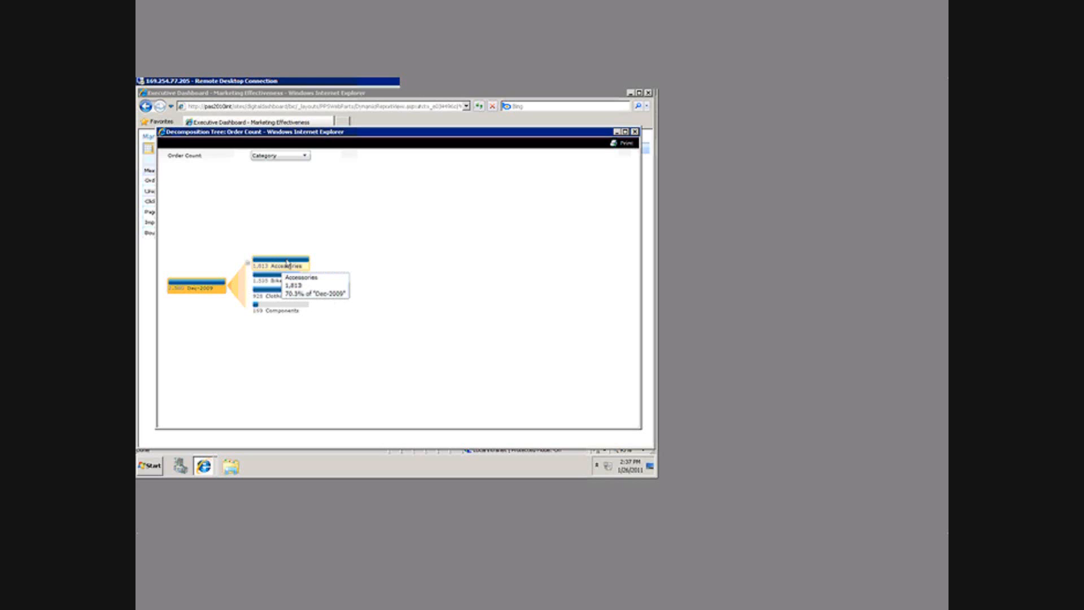
Step: Expand the Accessories node of the decomposition tree into its subcategories and collapse it again
{"action": "mouse_move", "coordinate": [286, 294]}
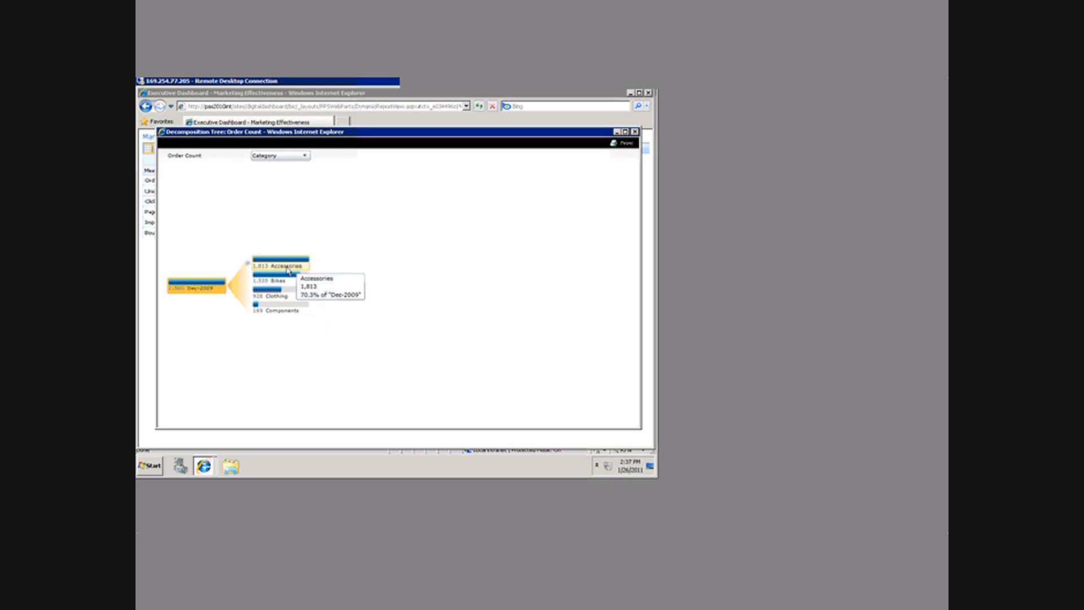
{"action": "left_click", "coordinate": [251, 267]}
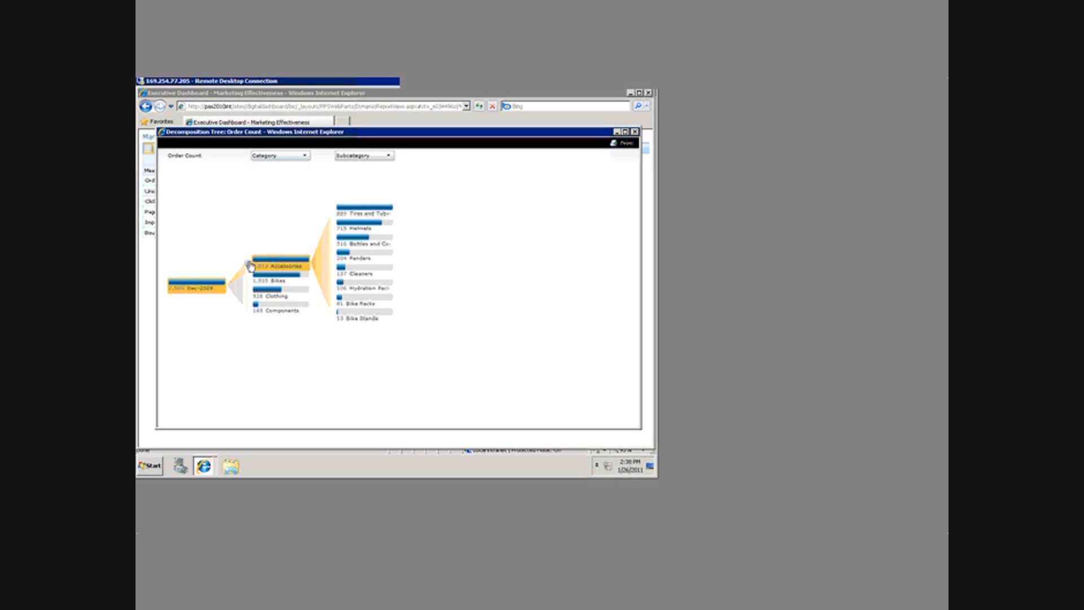
{"action": "left_click", "coordinate": [247, 264]}
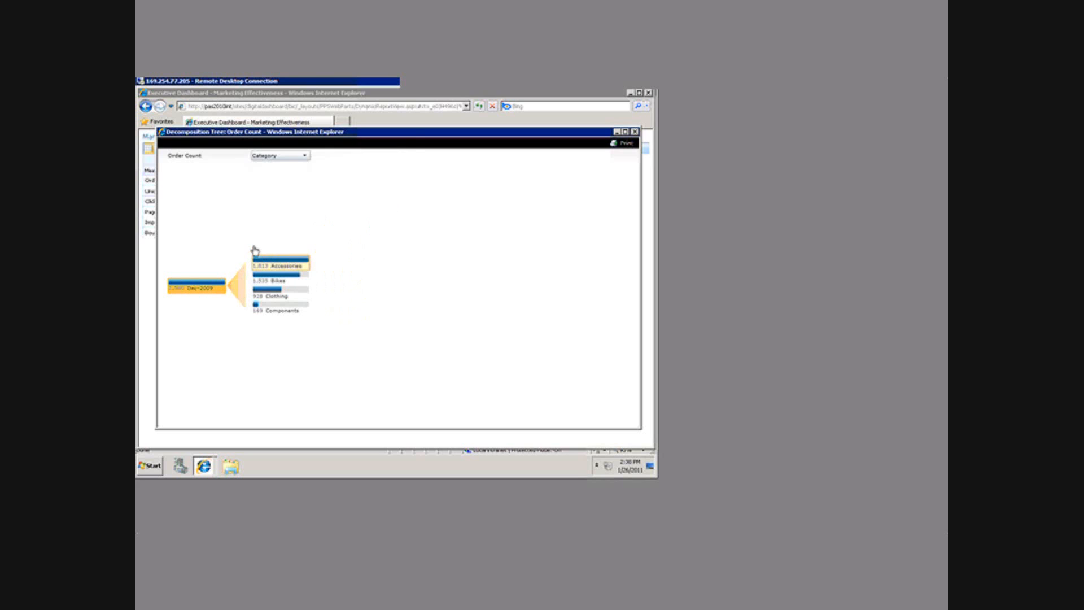
Step: Break down the Accessories node by Campaign Category
{"action": "left_click", "coordinate": [277, 265]}
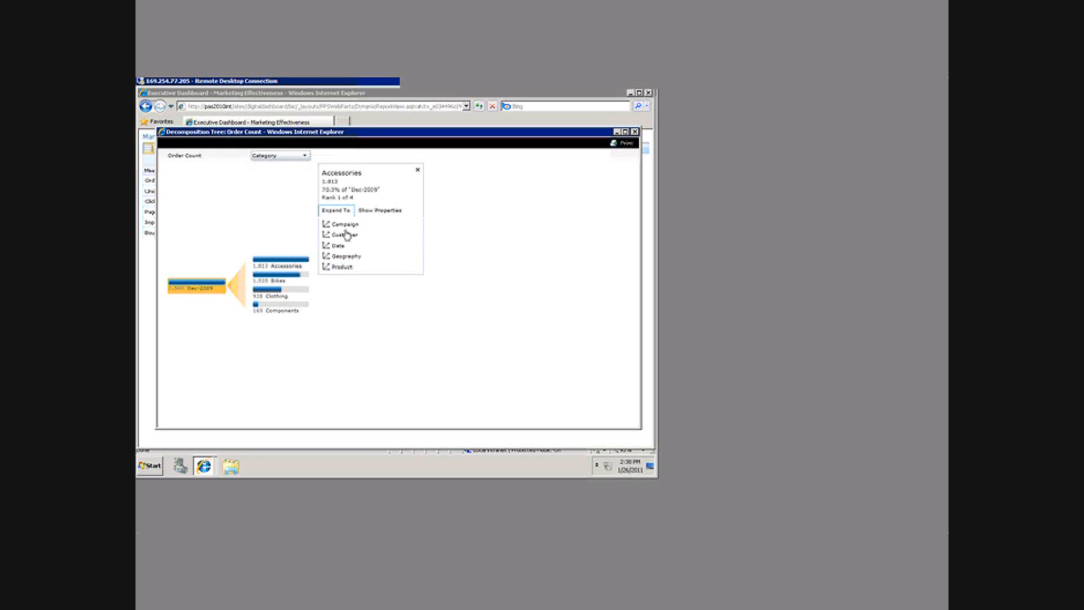
{"action": "left_click", "coordinate": [346, 225]}
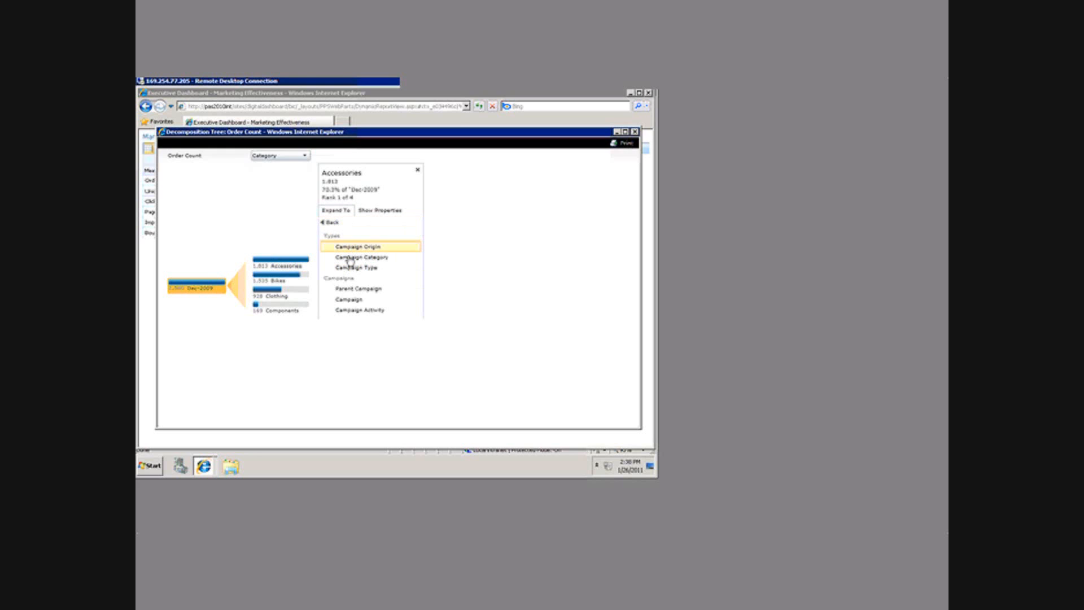
{"action": "left_click", "coordinate": [349, 258]}
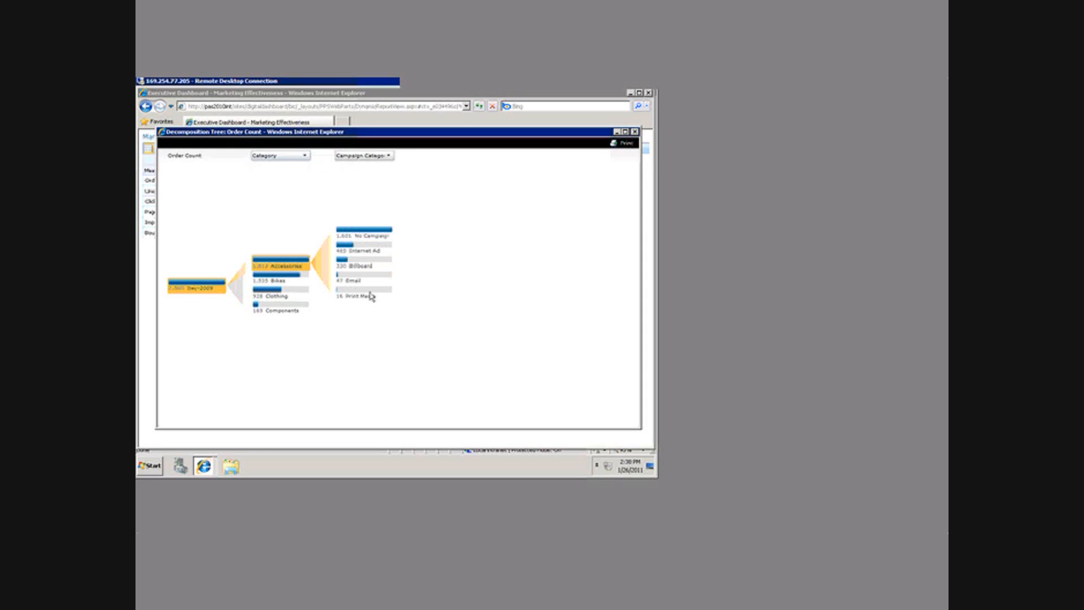
Step: Expand the Internet Ad node under Accessories into campaign types and break down its Promotion node by State-Province
{"action": "mouse_move", "coordinate": [356, 232]}
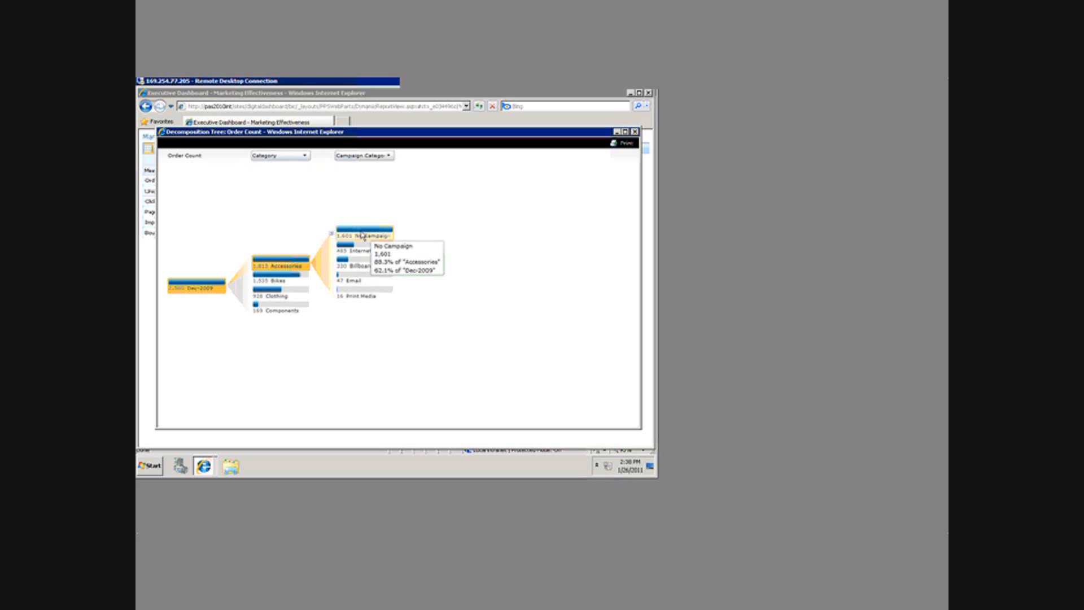
{"action": "left_click", "coordinate": [336, 252]}
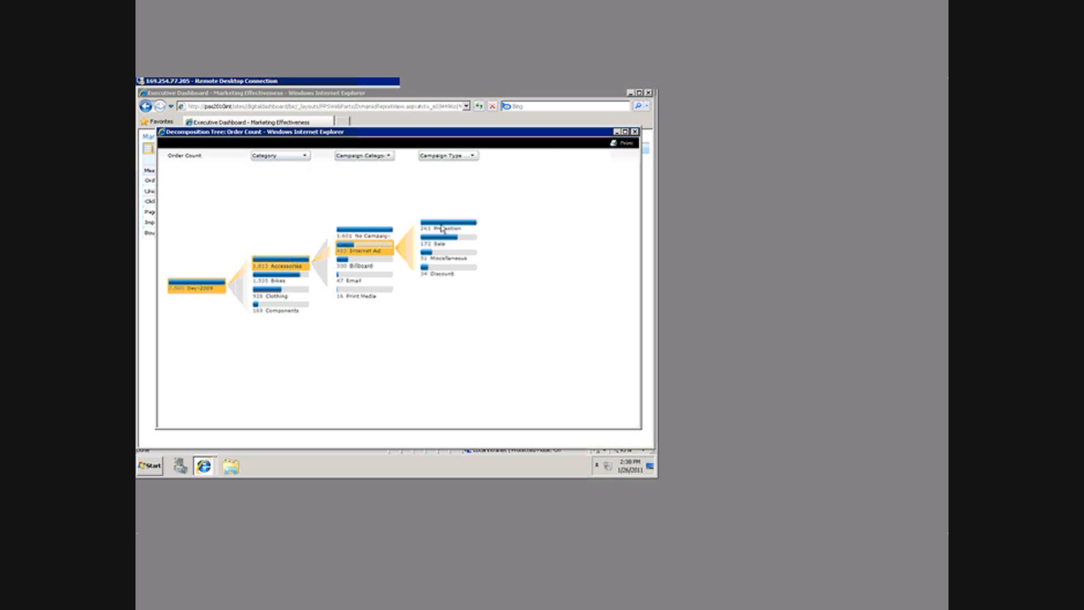
{"action": "mouse_move", "coordinate": [444, 244]}
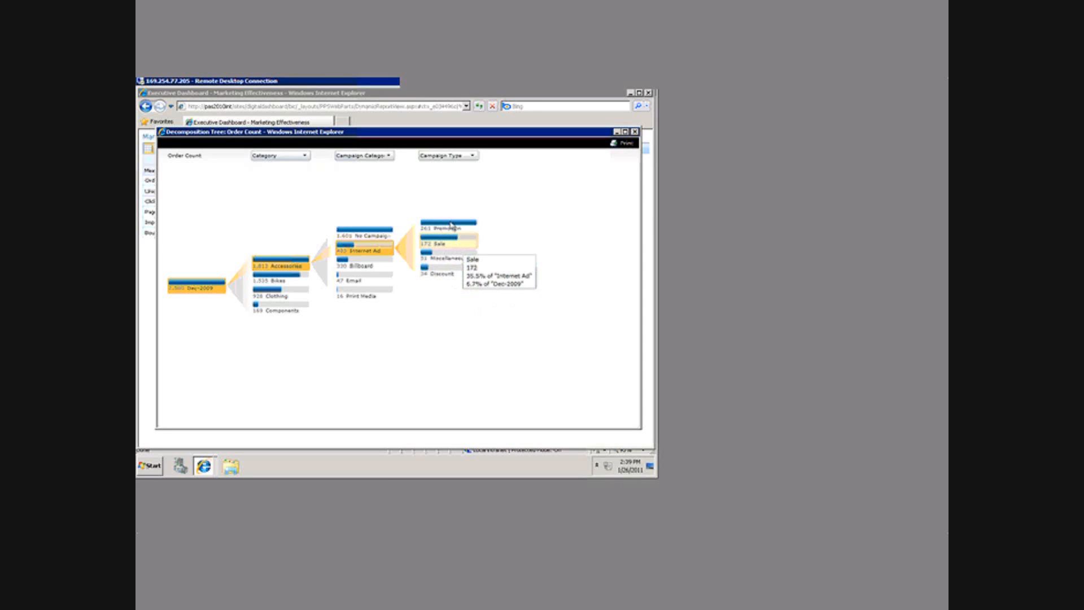
{"action": "mouse_move", "coordinate": [452, 225]}
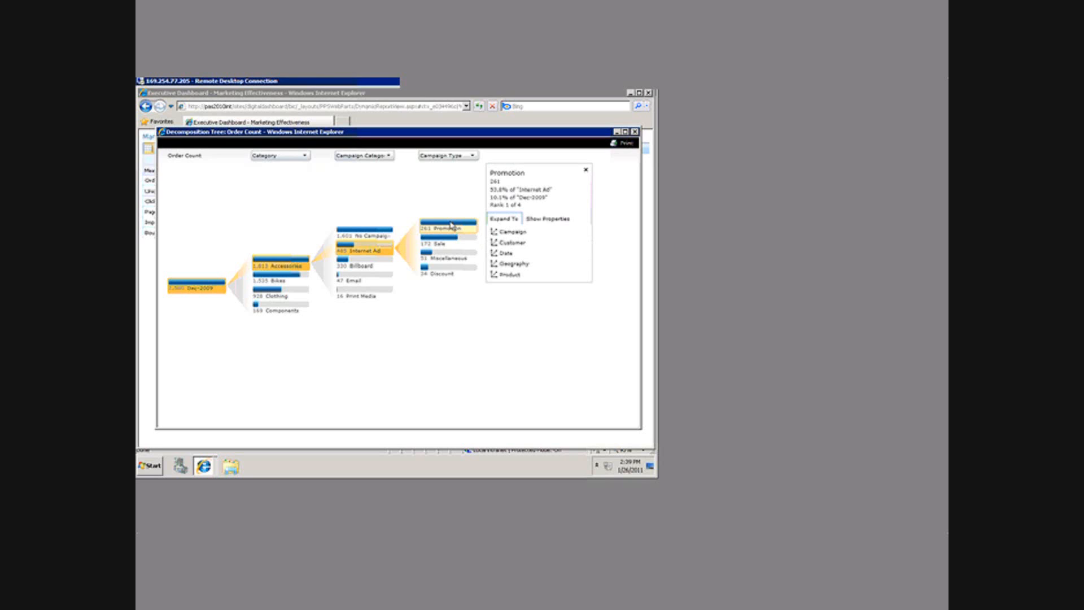
{"action": "left_click", "coordinate": [512, 264]}
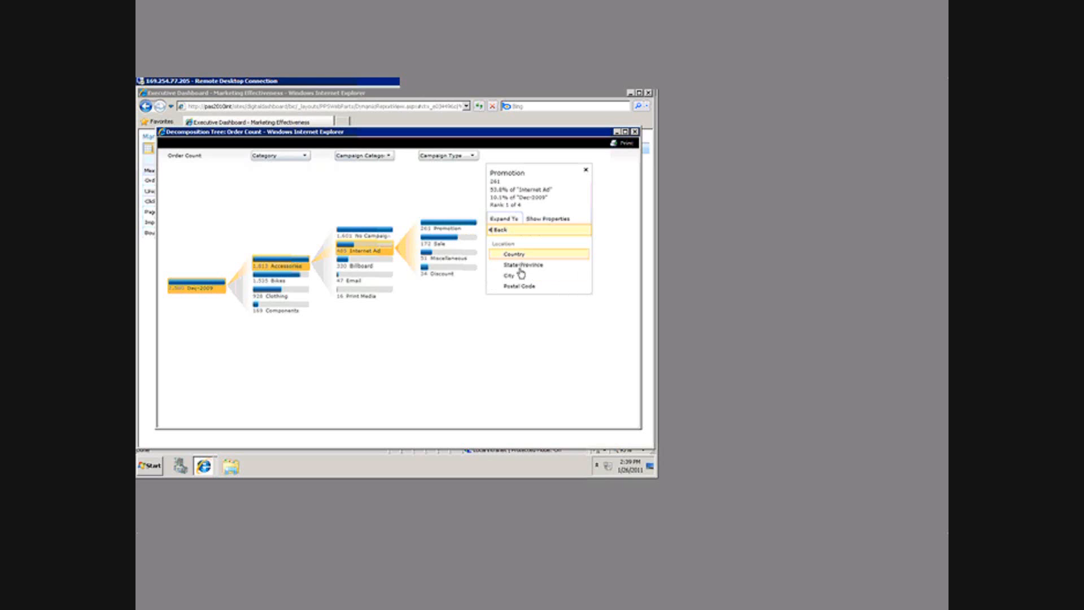
{"action": "left_click", "coordinate": [518, 270]}
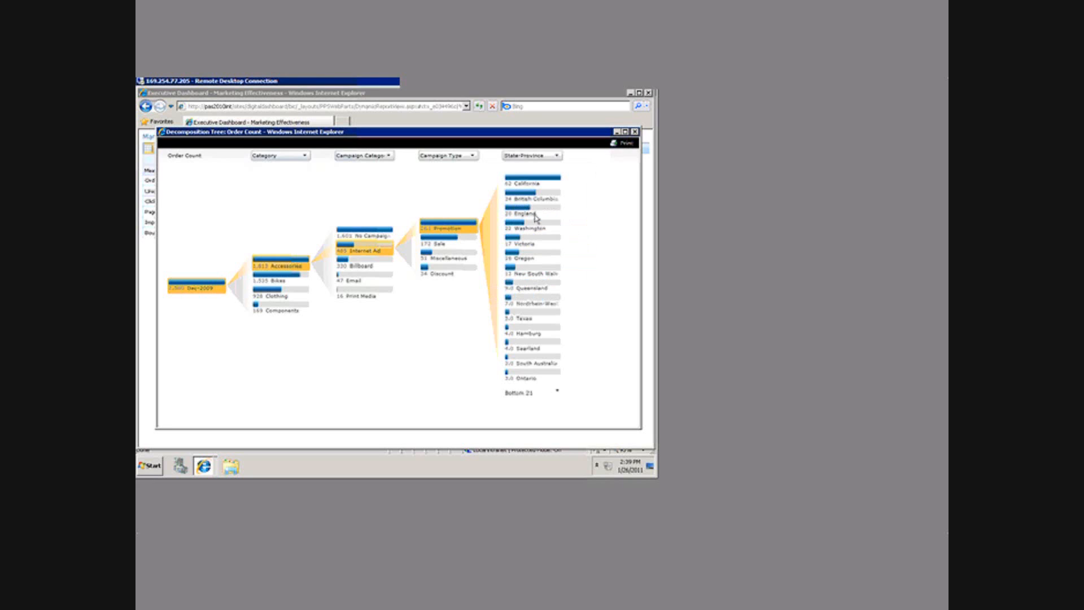
{"action": "mouse_move", "coordinate": [533, 184]}
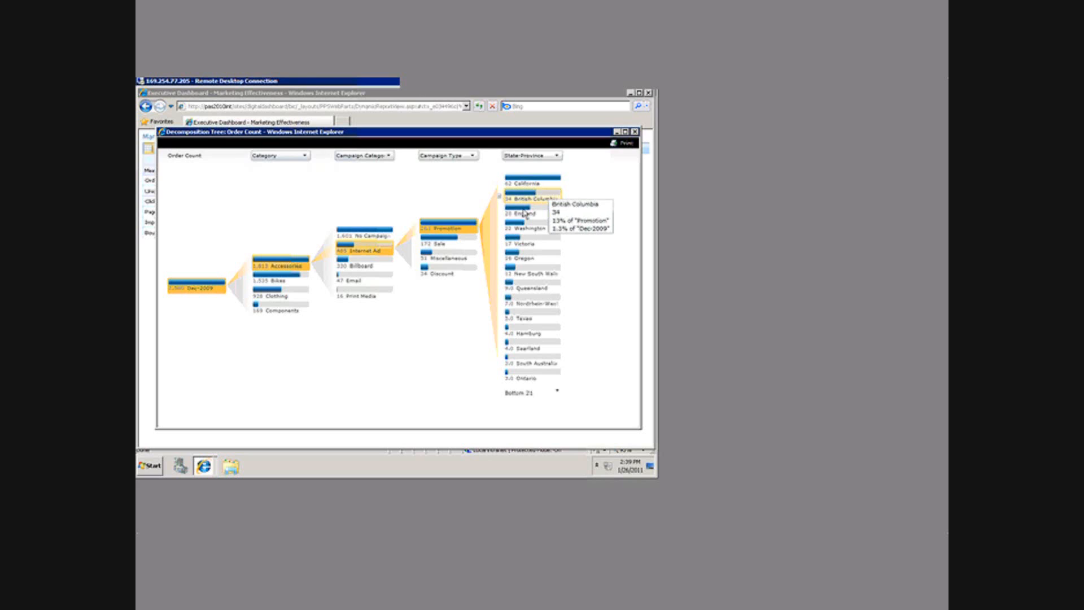
{"action": "mouse_move", "coordinate": [522, 215]}
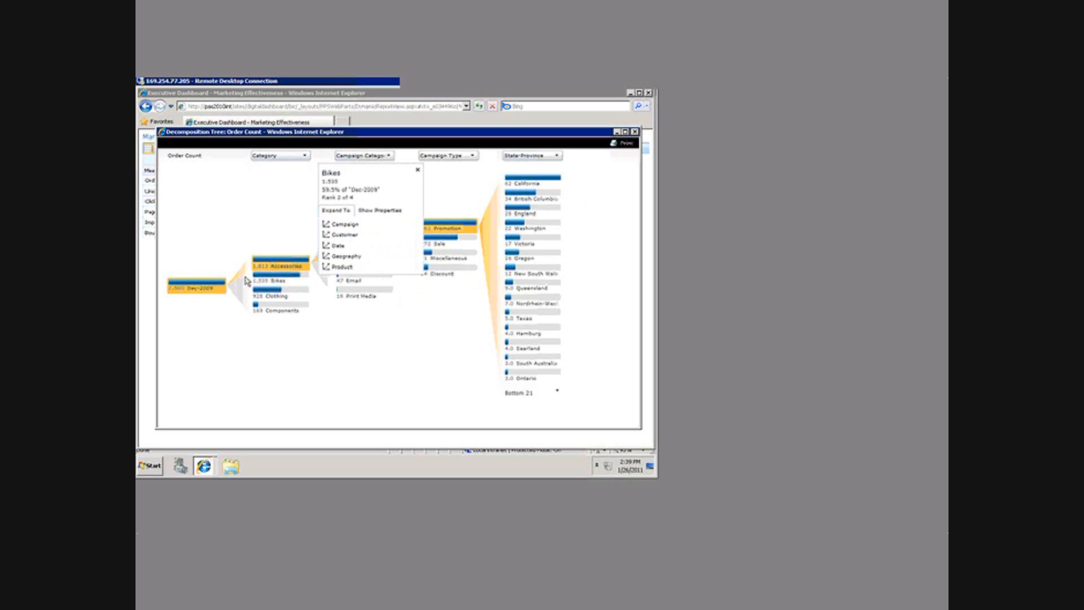
Step: Switch the decomposition tree to the Bikes branch and follow its Internet Ad node, comparing the Sale and Promotion campaign types by state
{"action": "left_click", "coordinate": [251, 281]}
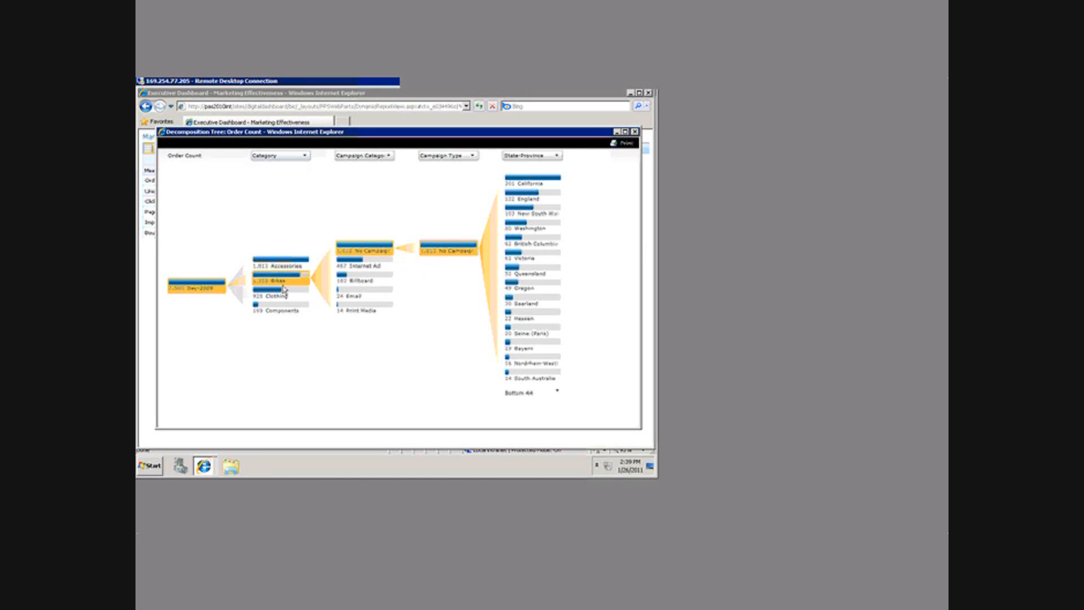
{"action": "right_click", "coordinate": [361, 264]}
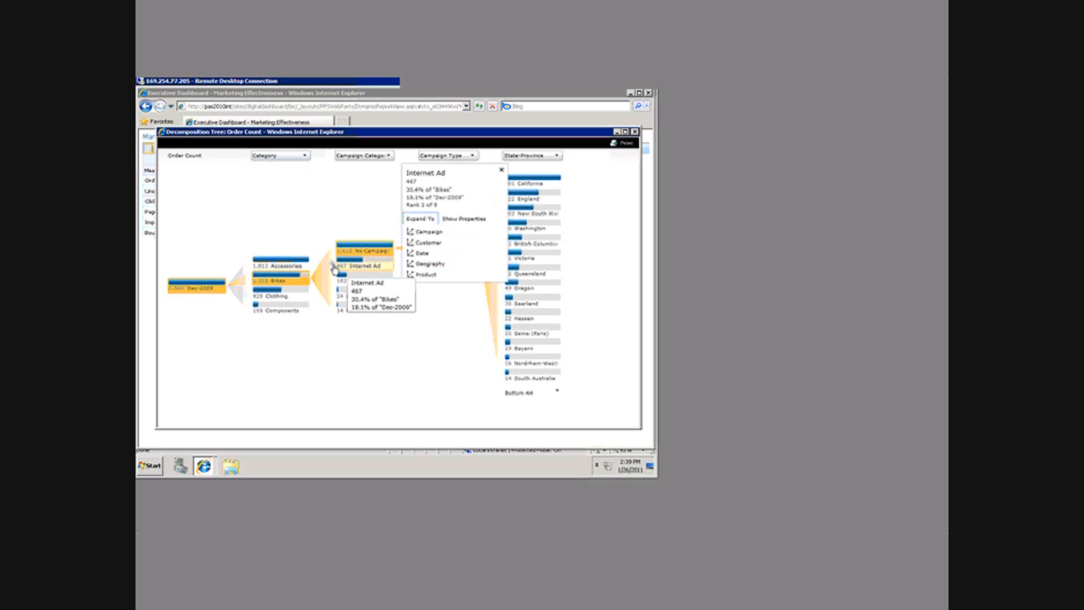
{"action": "left_click", "coordinate": [359, 266]}
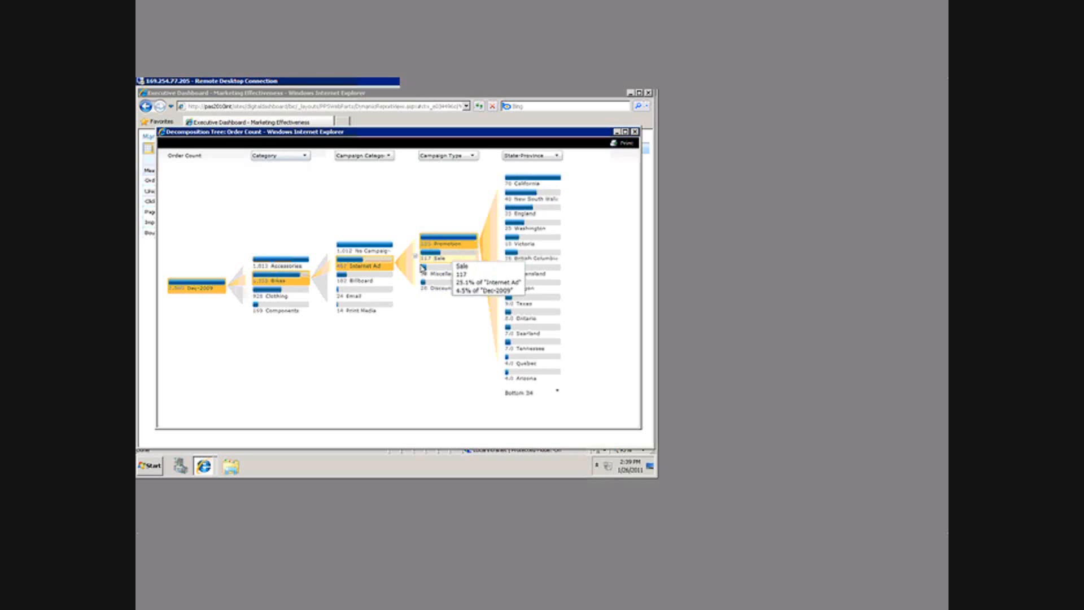
{"action": "left_click", "coordinate": [420, 258]}
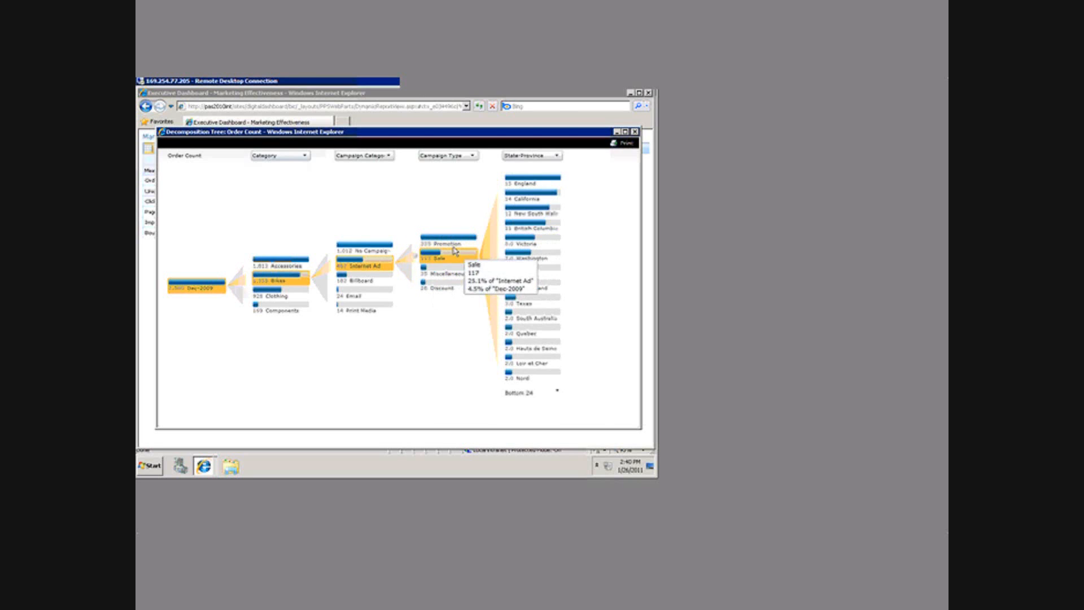
{"action": "left_click", "coordinate": [418, 243]}
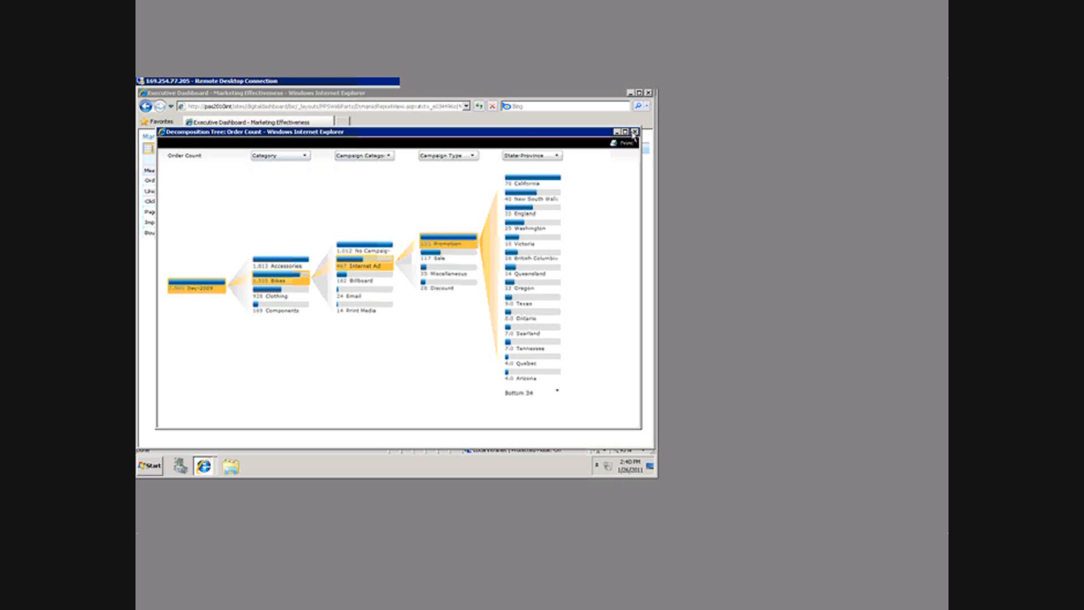
Step: Close the decomposition tree and the Marketing Effectiveness report window to return to the Executive Dashboard
{"action": "left_click", "coordinate": [634, 133]}
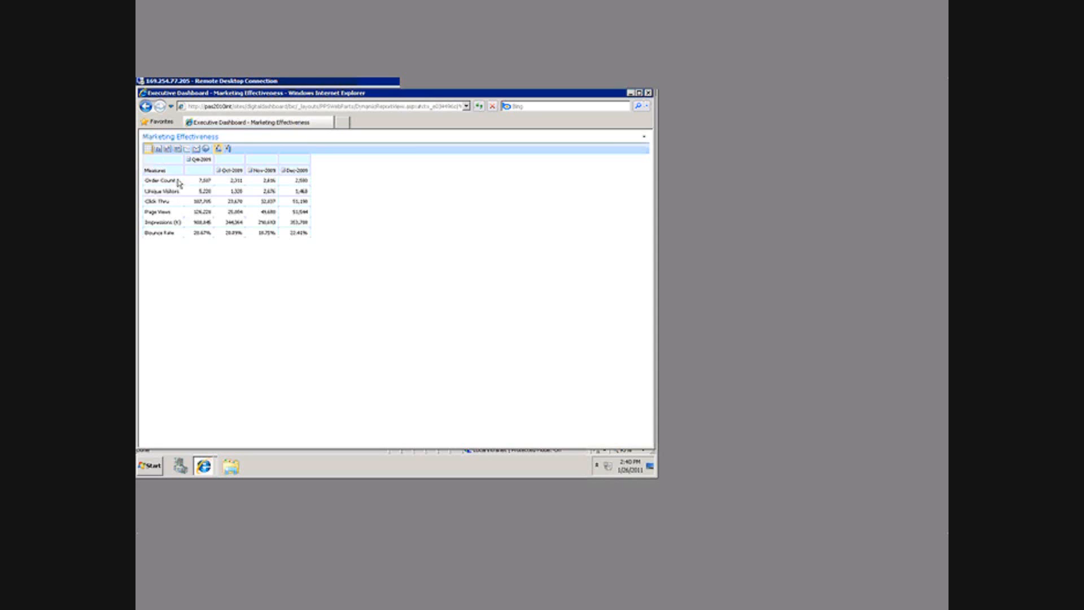
{"action": "left_click", "coordinate": [648, 93]}
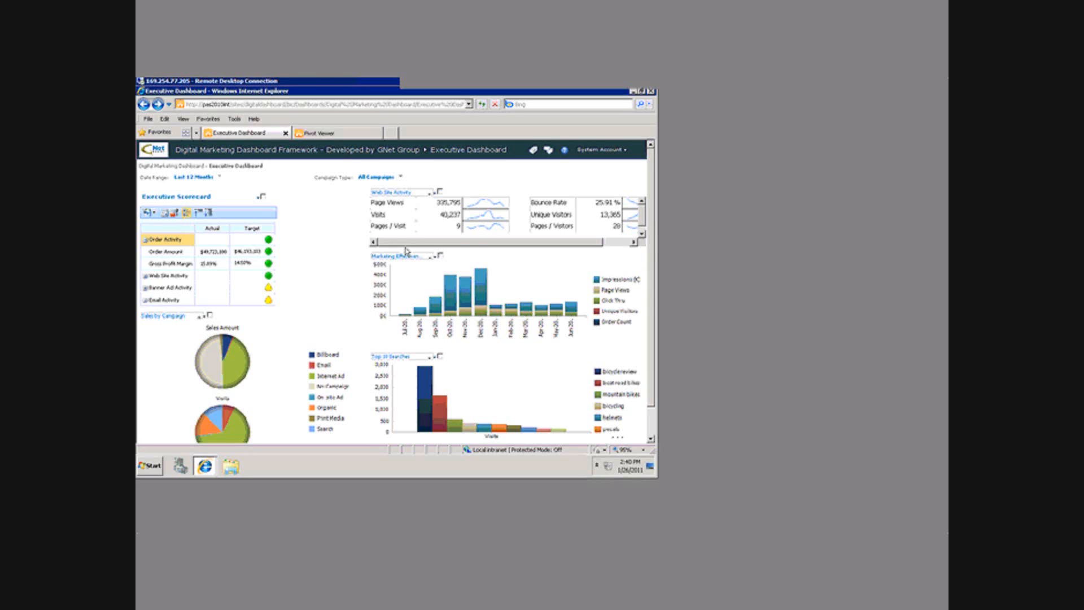
Step: Display the visits and bounce rates map by selecting Web Site Activity in the Executive Scorecard
{"action": "left_click", "coordinate": [178, 275]}
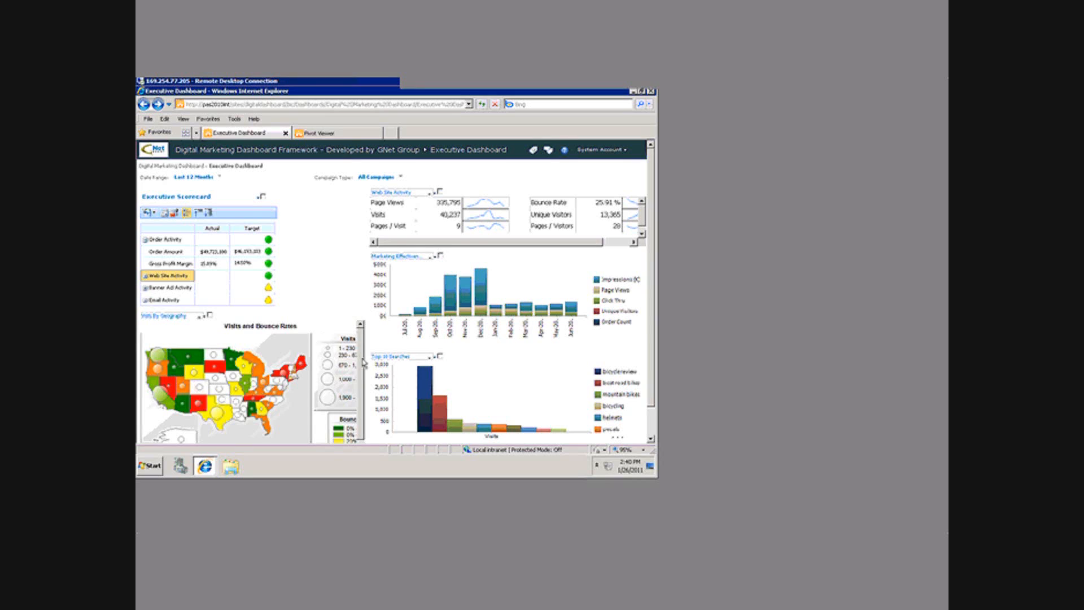
{"action": "left_click_drag", "start_coordinate": [362, 361], "coordinate": [365, 352]}
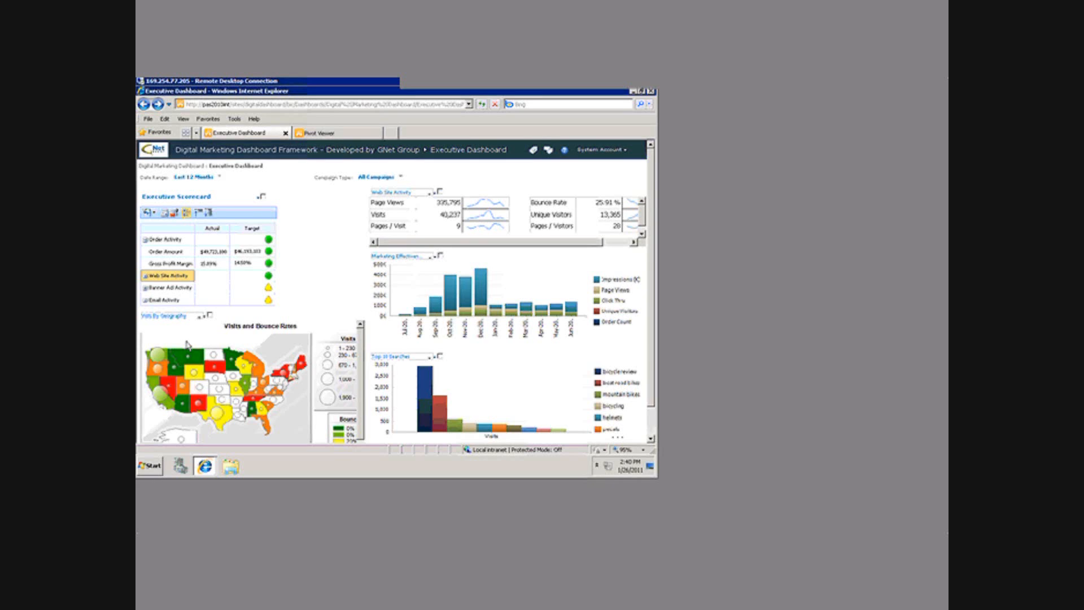
Step: Set the dashboard's date range to Last 18 Months
{"action": "left_click", "coordinate": [221, 178]}
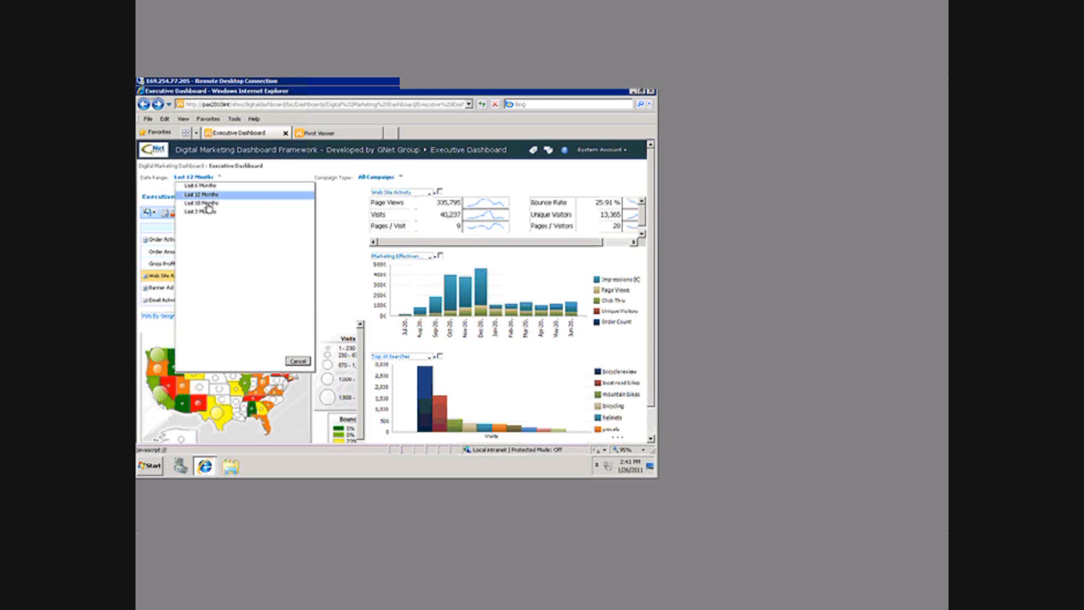
{"action": "left_click", "coordinate": [205, 204]}
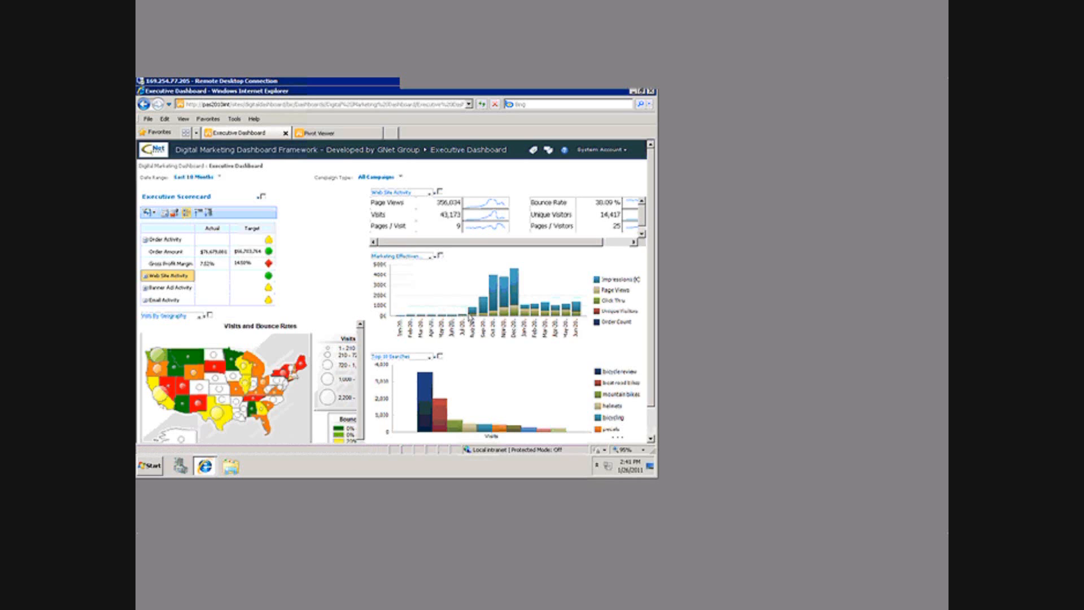
{"action": "mouse_move", "coordinate": [470, 316]}
Step: Drill down from the US visits map to Washington state and examine its map of visits and legend
{"action": "left_click_drag", "start_coordinate": [361, 368], "coordinate": [362, 381]}
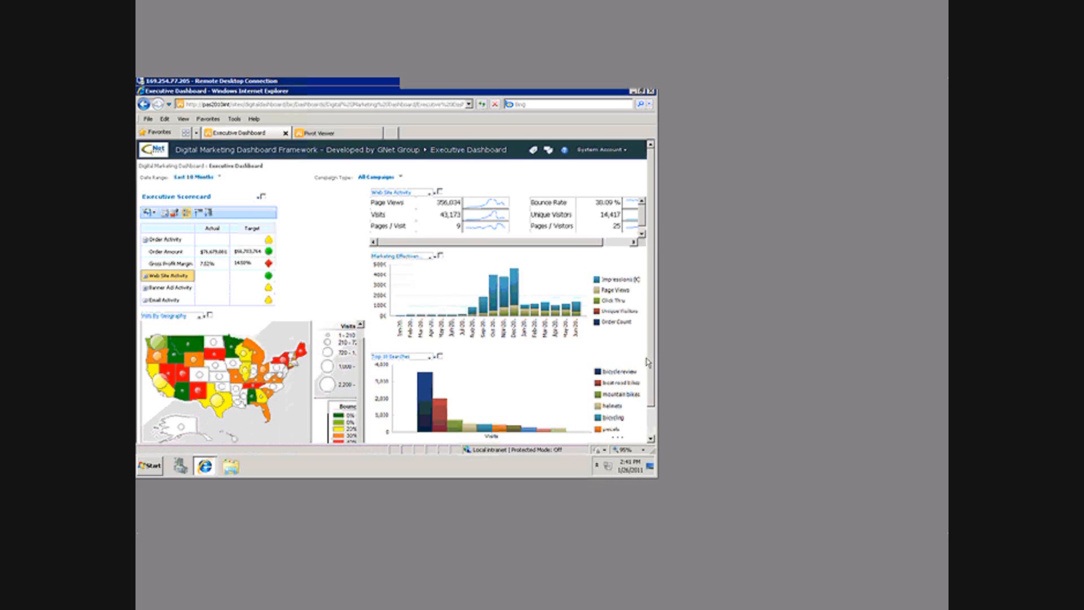
{"action": "scroll", "coordinate": [647, 364], "scroll_direction": "down", "scroll_amount": 1}
{"action": "scroll", "coordinate": [276, 429], "scroll_direction": "down", "scroll_amount": 1}
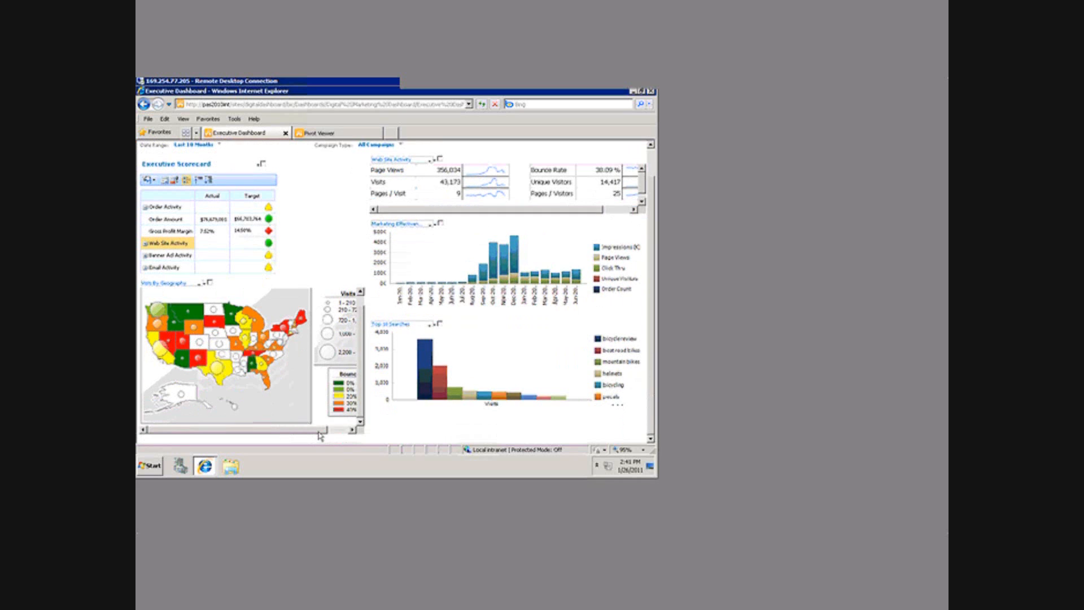
{"action": "left_click_drag", "start_coordinate": [281, 432], "coordinate": [248, 430]}
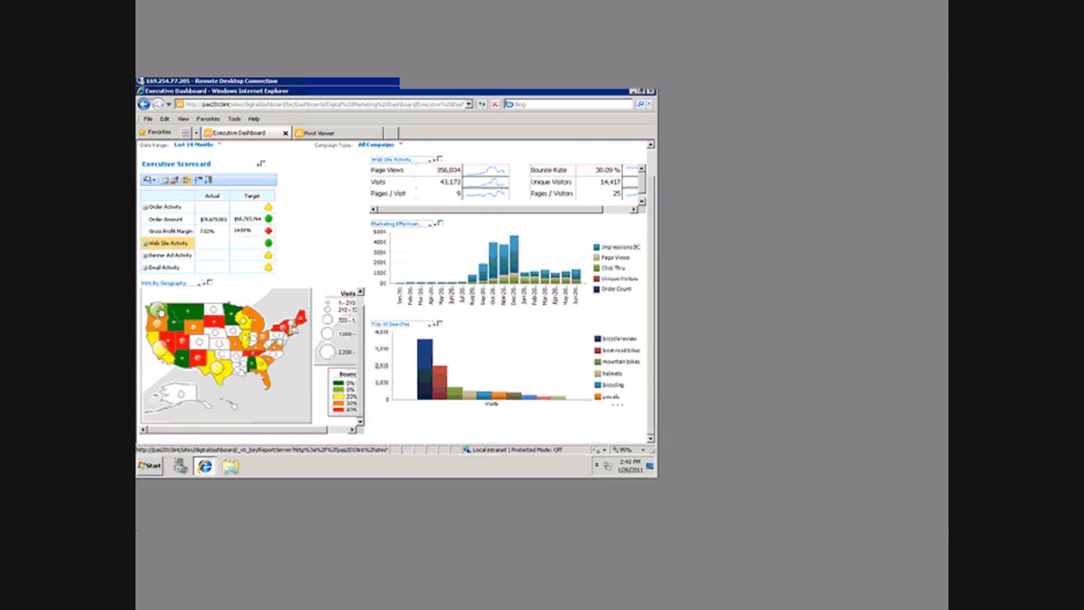
{"action": "mouse_move", "coordinate": [161, 311]}
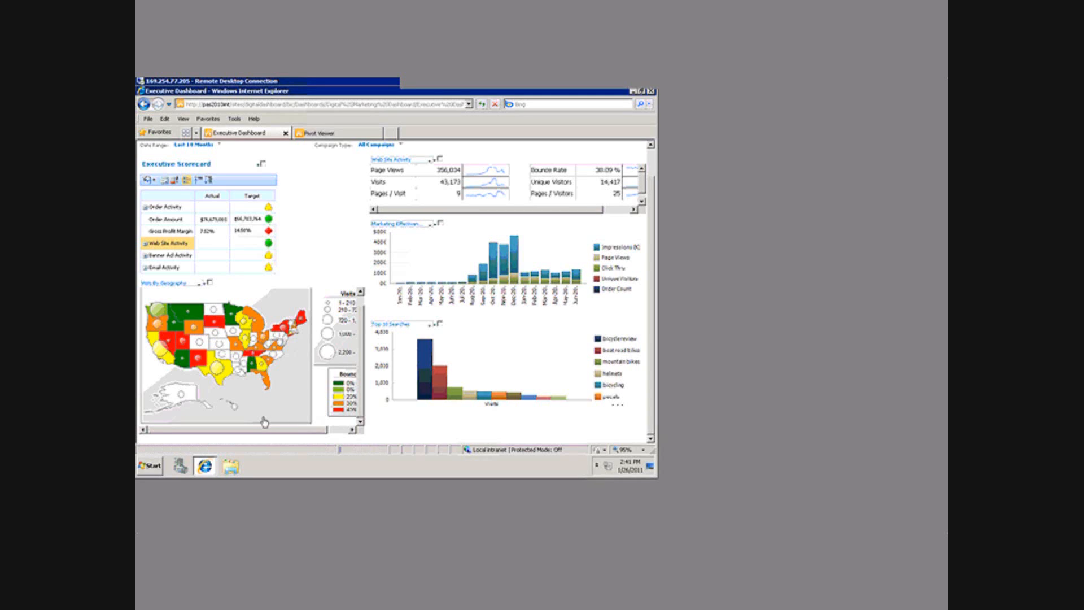
{"action": "left_click", "coordinate": [159, 311]}
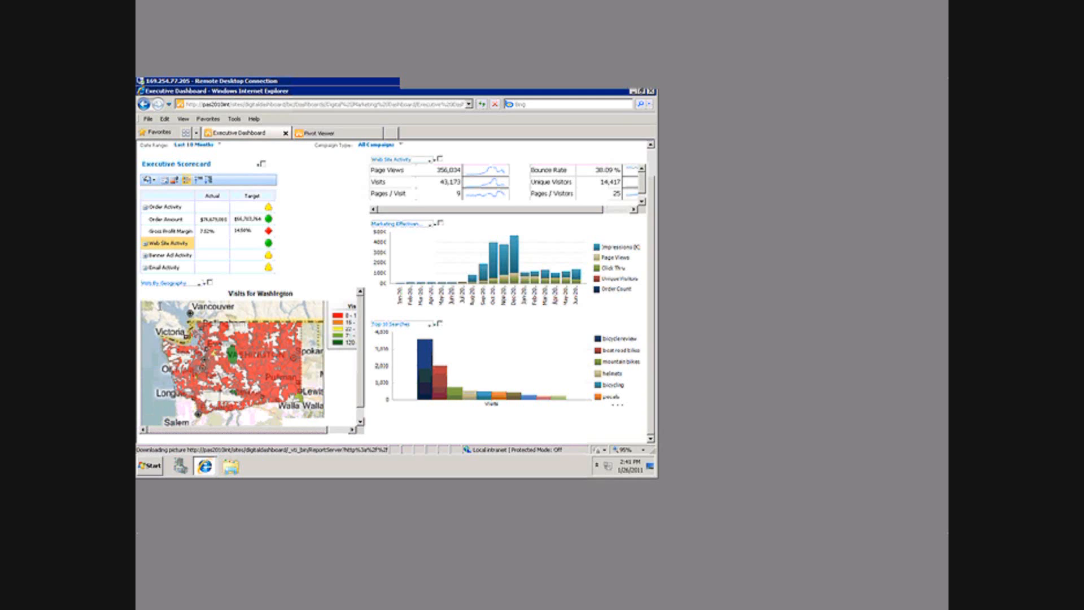
{"action": "mouse_move", "coordinate": [289, 429]}
{"action": "left_mouse_down"}
{"action": "mouse_move", "coordinate": [304, 441]}
{"action": "mouse_move", "coordinate": [282, 437]}
{"action": "left_mouse_up"}
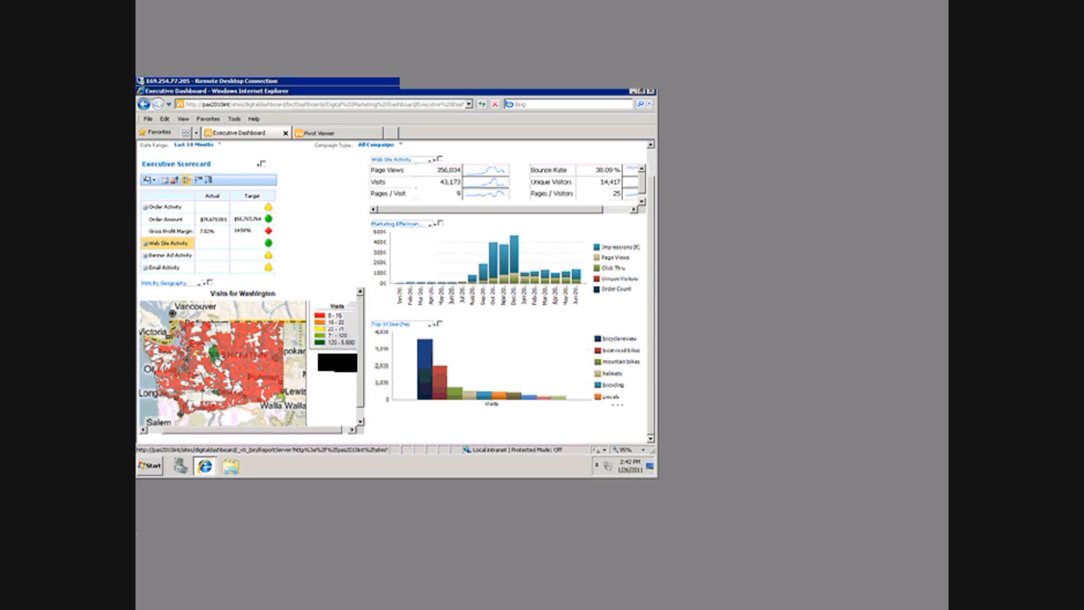
{"action": "mouse_move", "coordinate": [217, 362]}
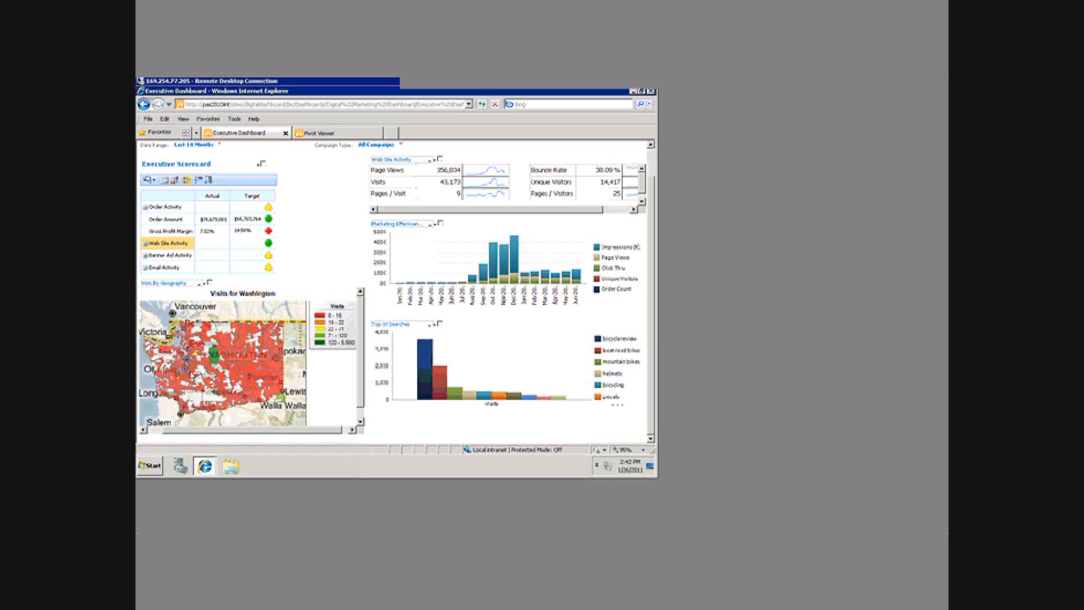
{"action": "mouse_move", "coordinate": [189, 375]}
Step: Select Email Activity in the Executive Scorecard and examine its Email Marketing and Sales by Campaign charts
{"action": "left_click", "coordinate": [171, 266]}
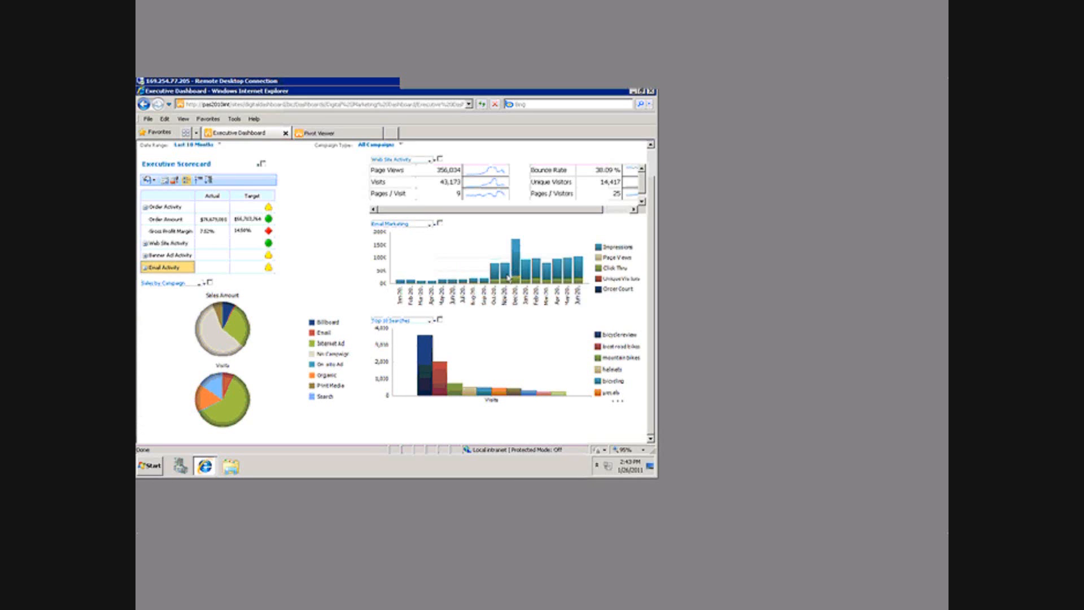
{"action": "mouse_move", "coordinate": [507, 277]}
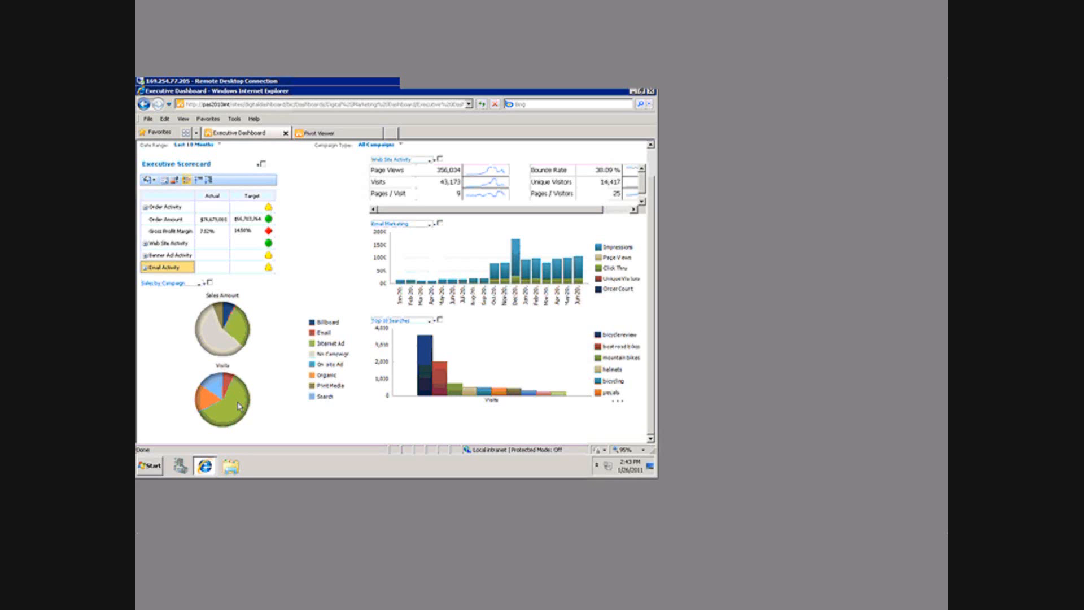
{"action": "mouse_move", "coordinate": [239, 405]}
Step: Show the Top 10 Creatives for Banner Ad Activity and open the detail report of the Syncros creative
{"action": "left_click", "coordinate": [182, 257]}
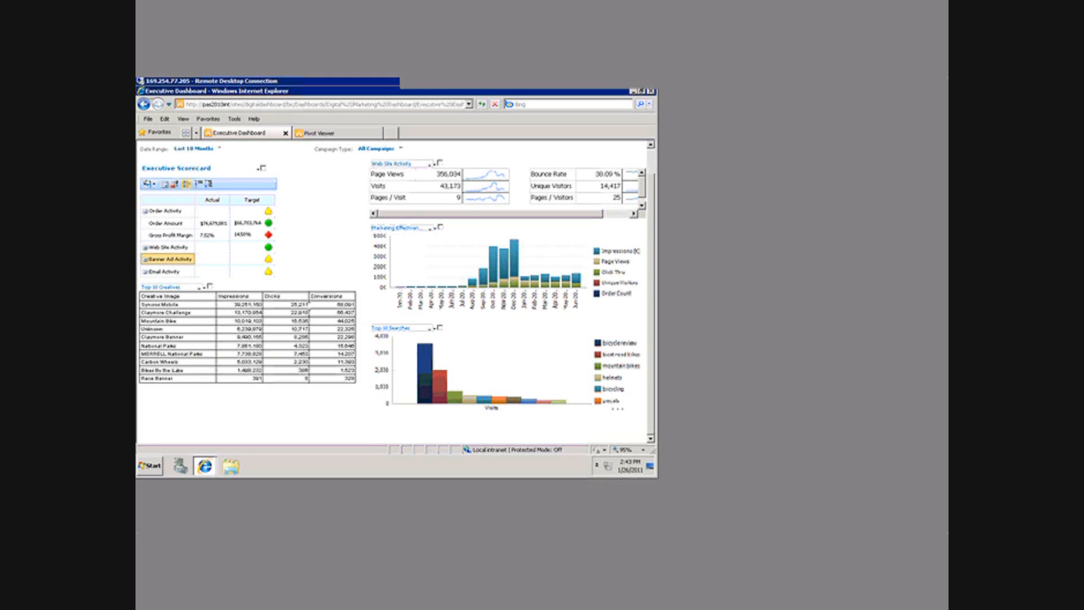
{"action": "left_click", "coordinate": [167, 313]}
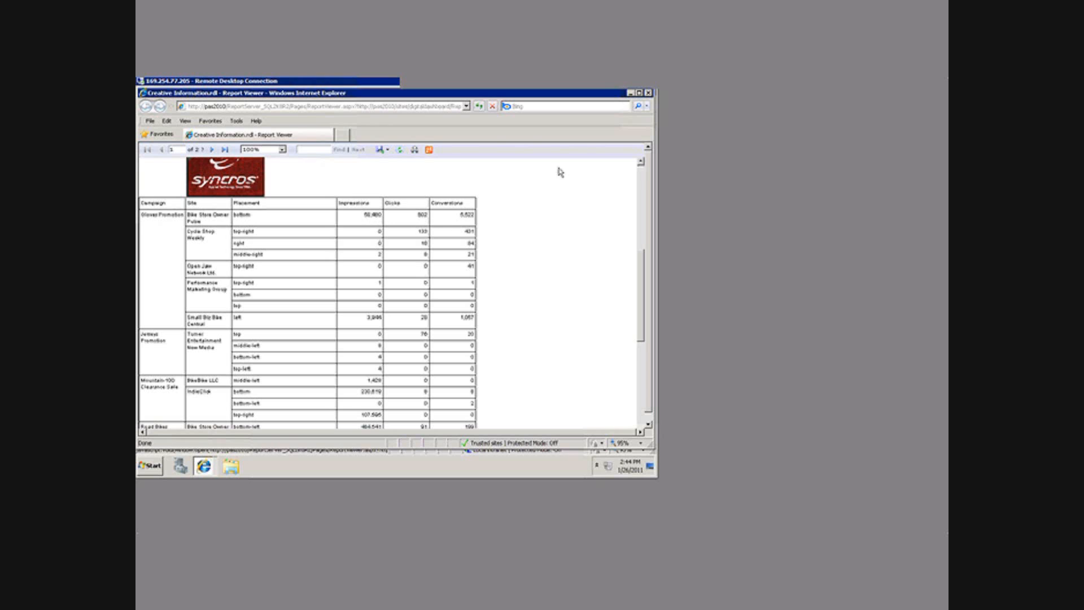
Step: Close the creative report and switch to the Pivot Viewer page
{"action": "left_click", "coordinate": [649, 92]}
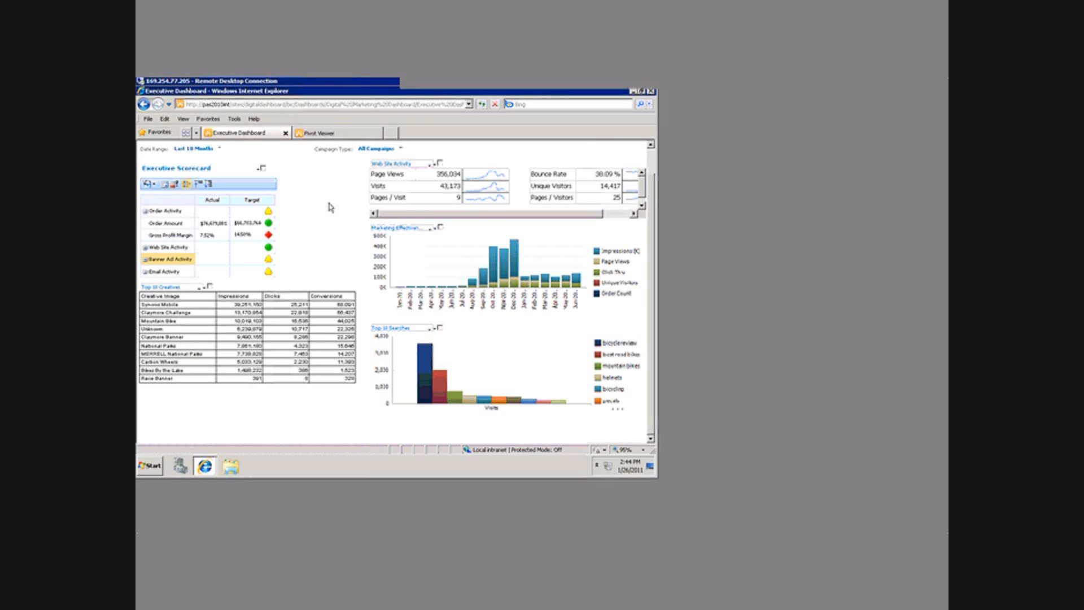
{"action": "left_click", "coordinate": [319, 135]}
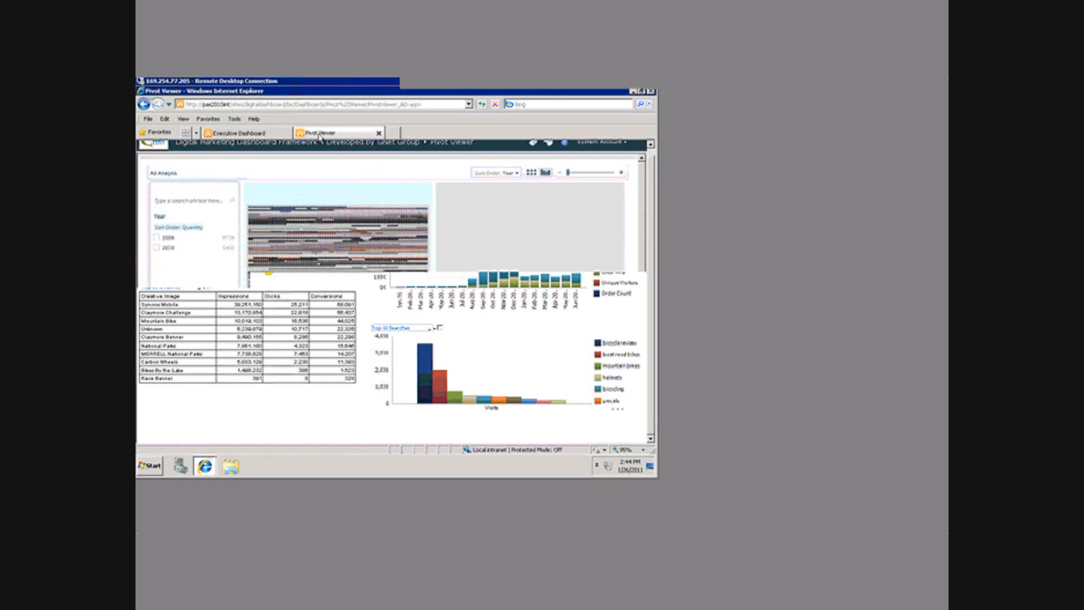